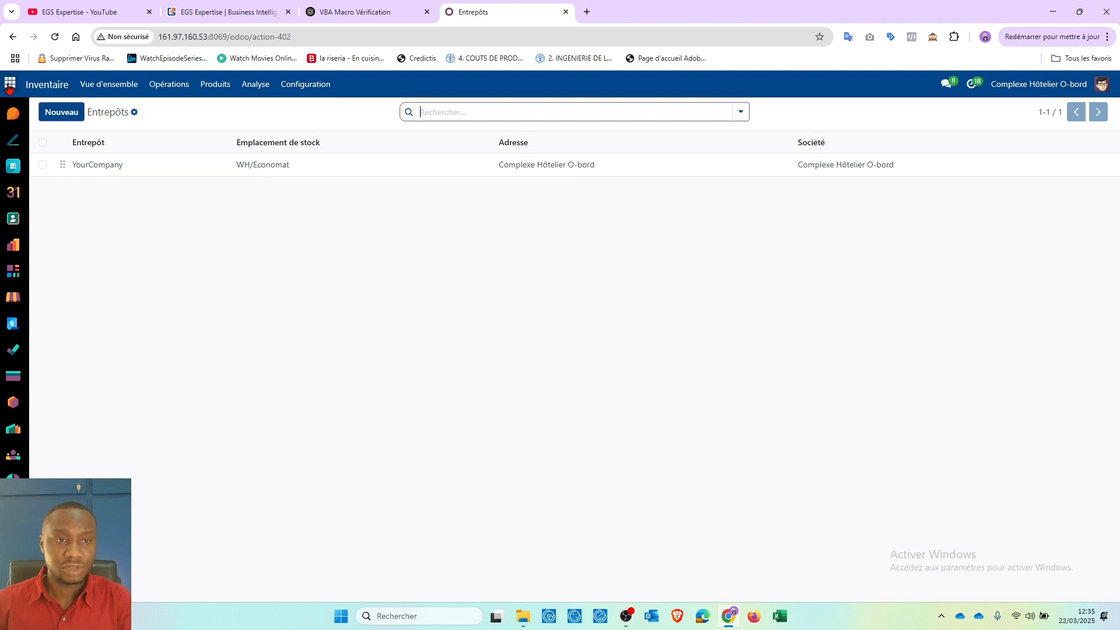
# Step: Open the list of warehouses (Entrepôts) in the Inventaire app
pyautogui.click(11, 85)
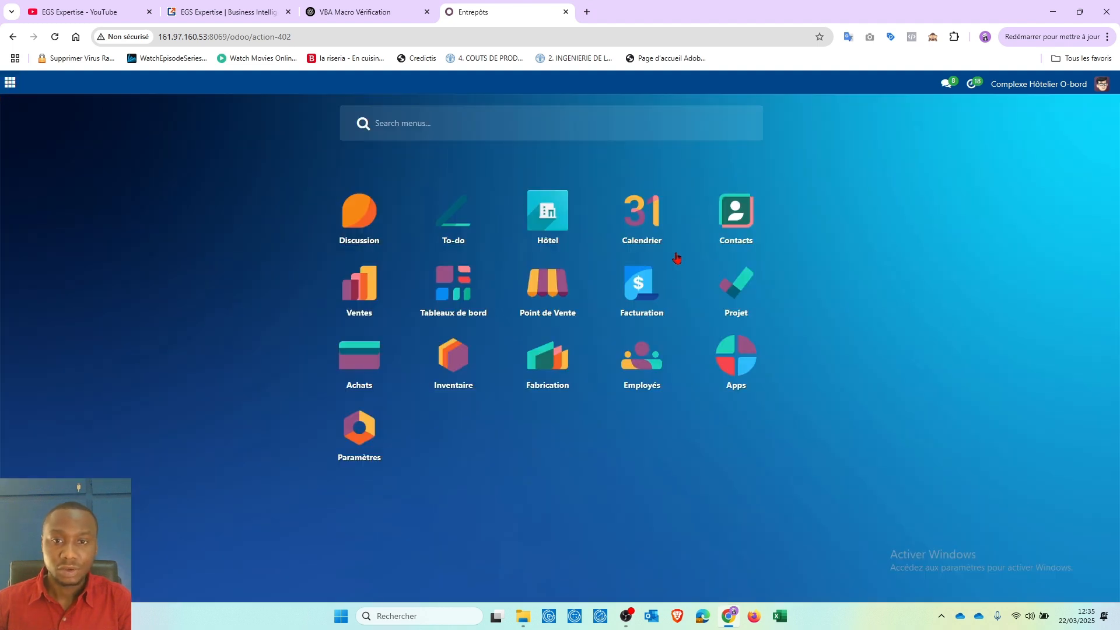
pyautogui.click(451, 362)
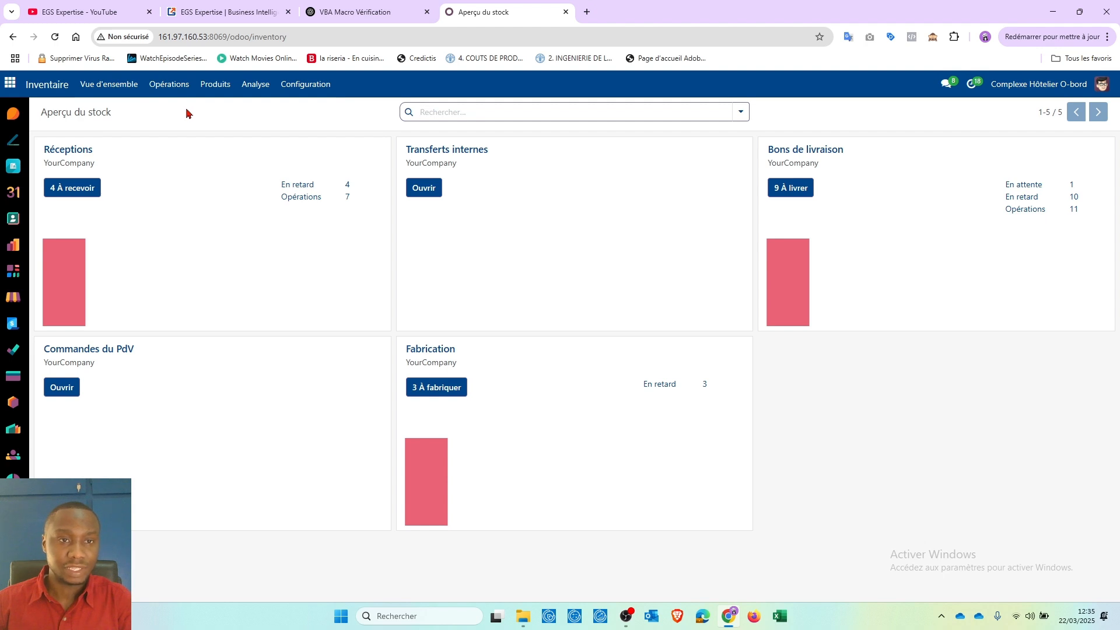
pyautogui.click(309, 87)
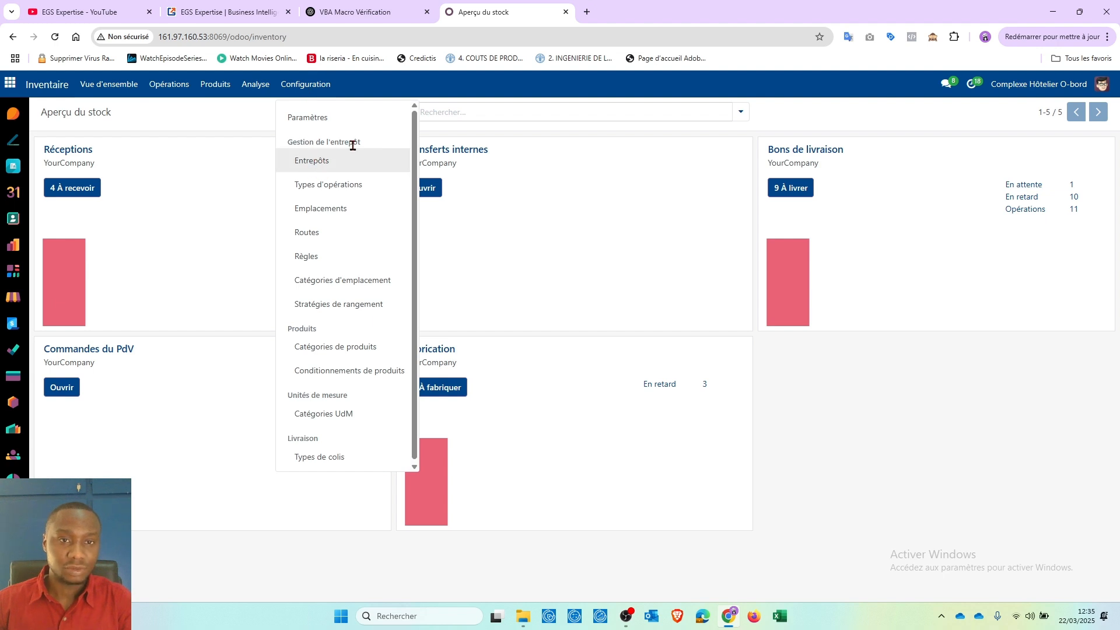
pyautogui.click(324, 164)
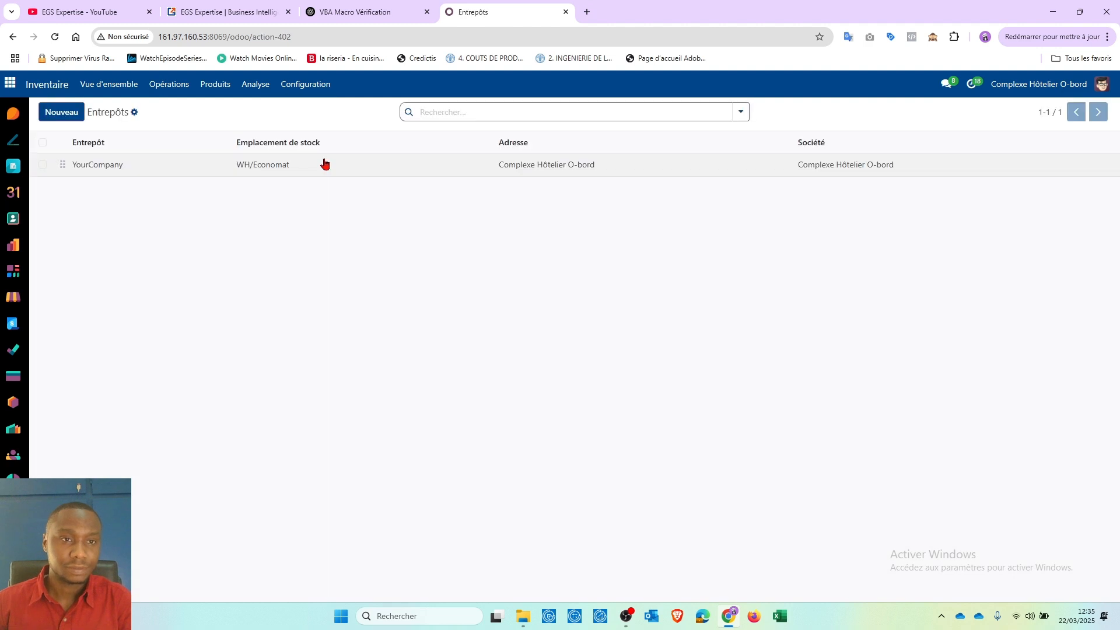
# Step: Start a new warehouse and name it "Entrepôt Secondaire"
pyautogui.click(63, 114)
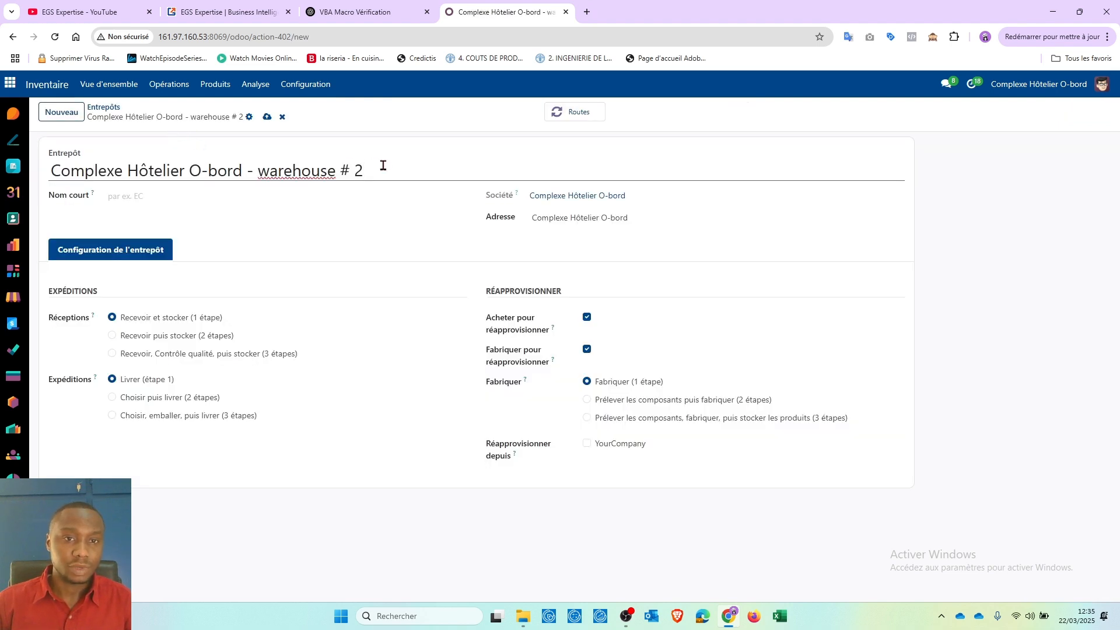
pyautogui.hotkey('ctrl', 'a')
pyautogui.write('Entre')
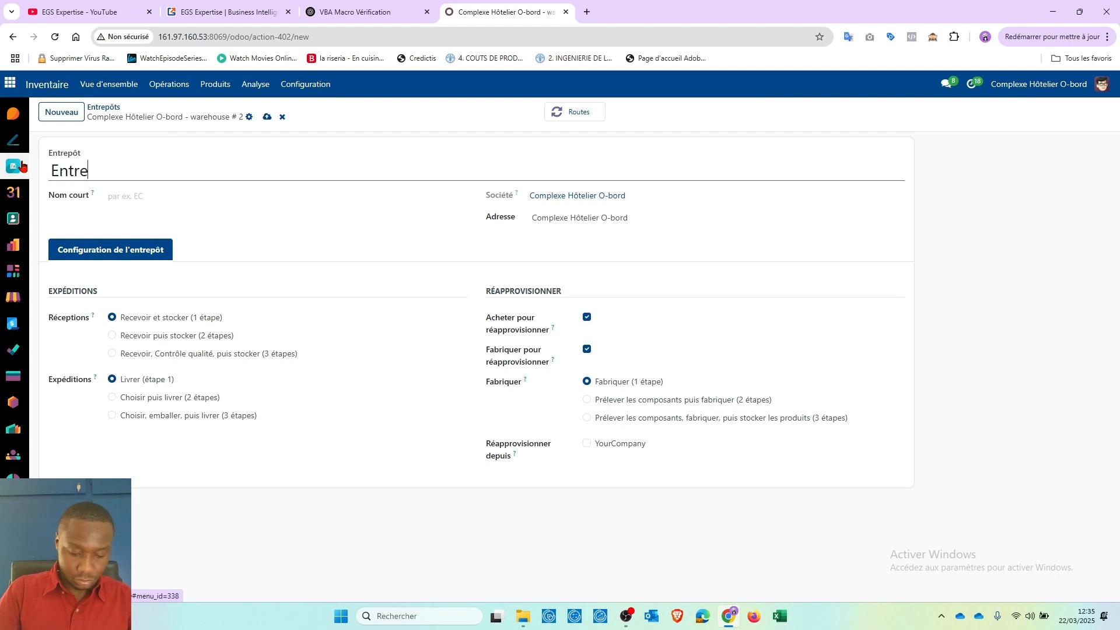
pyautogui.write('pôt ')
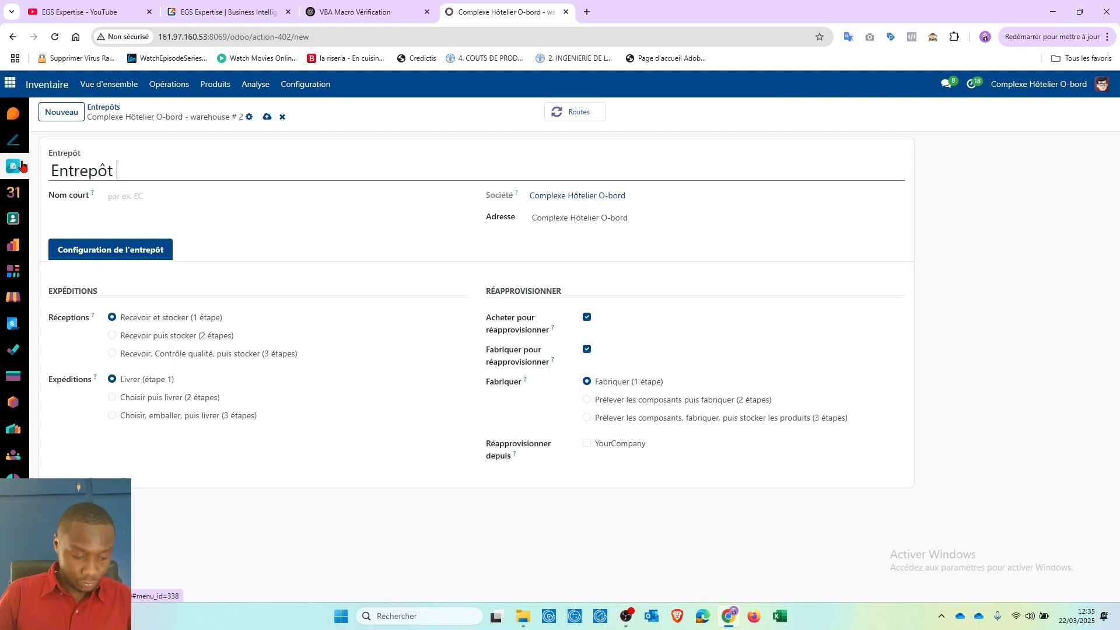
pyautogui.write('Secondaire')
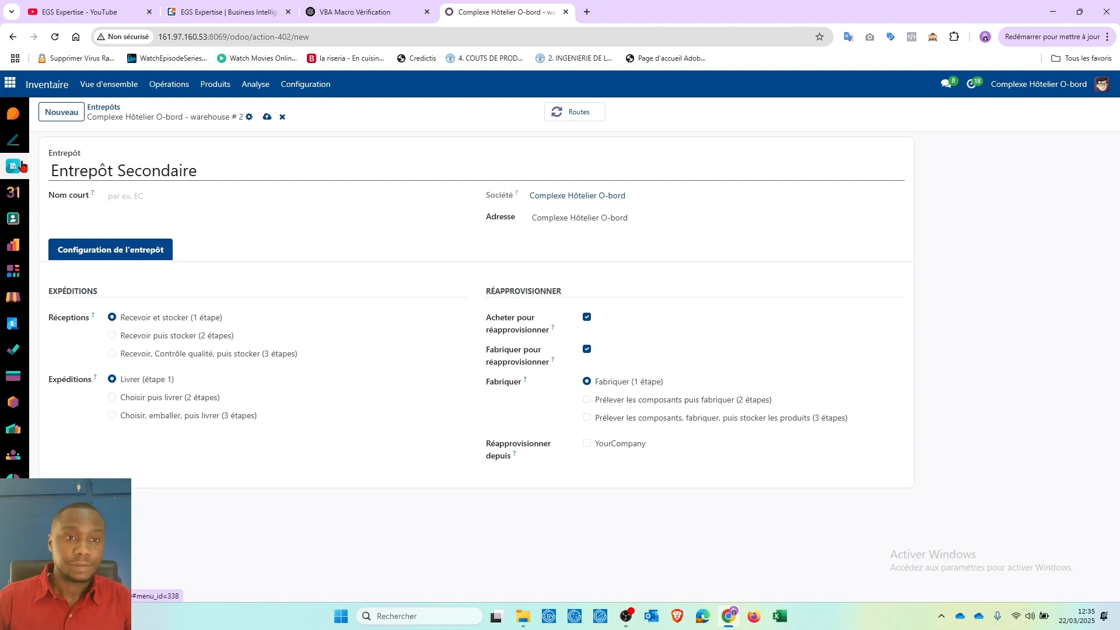
# Step: Set the new warehouse's short name to ES, save it and return to the warehouse list
pyautogui.click(135, 197)
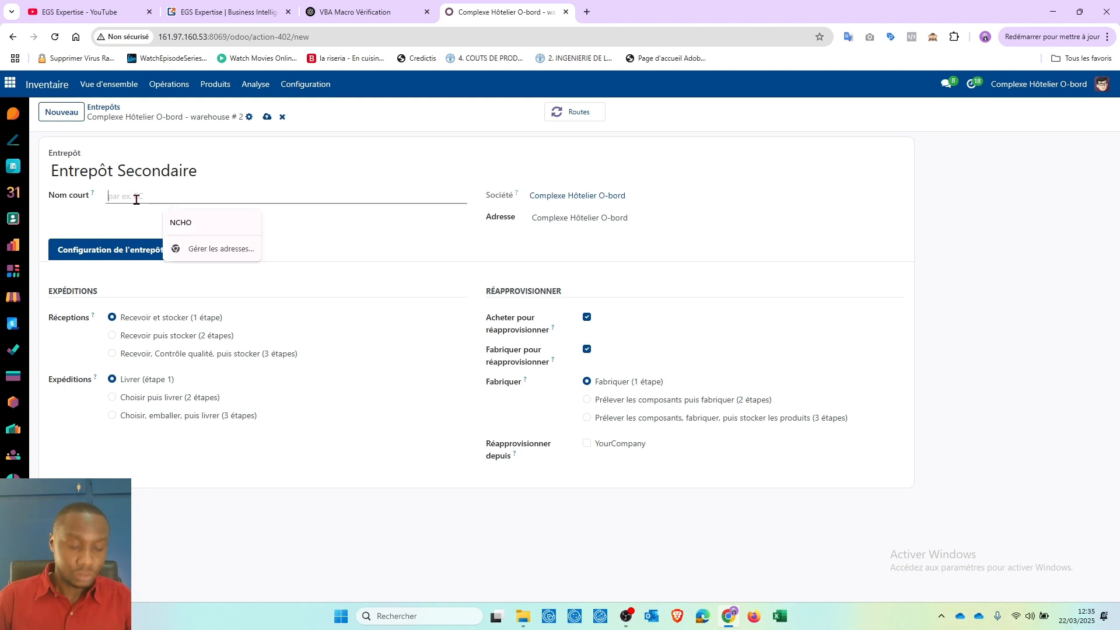
pyautogui.write('ES')
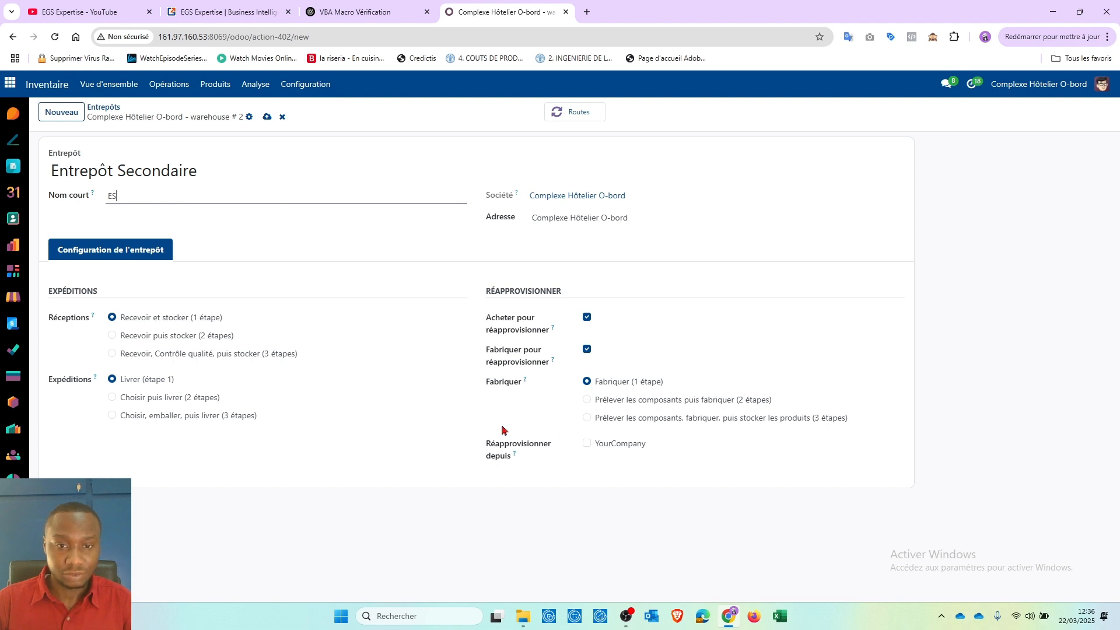
pyautogui.click(267, 118)
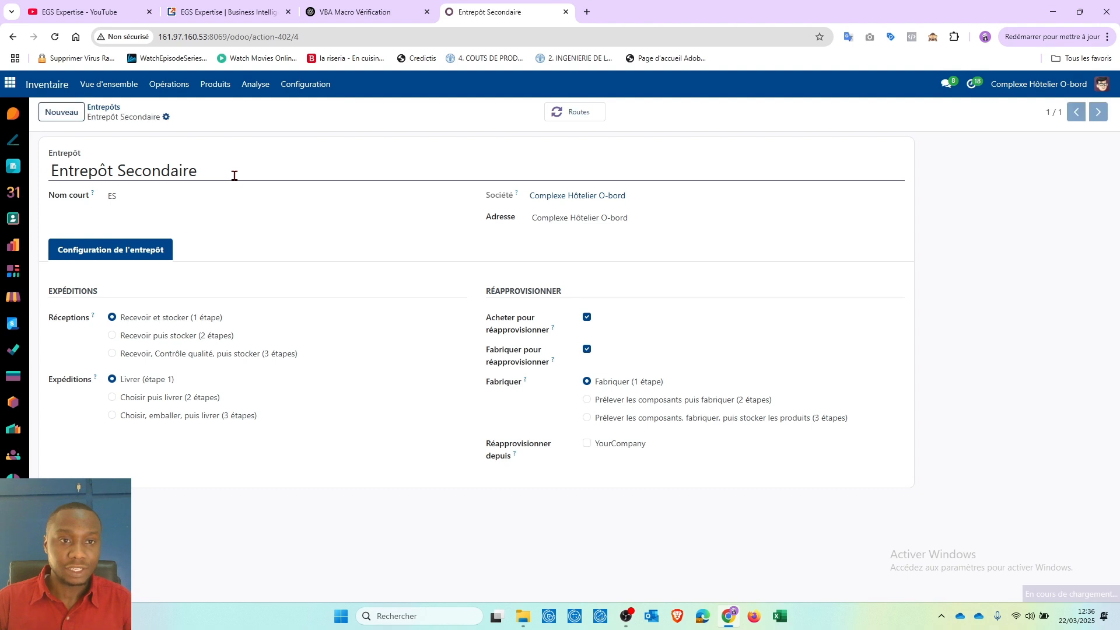
pyautogui.click(105, 109)
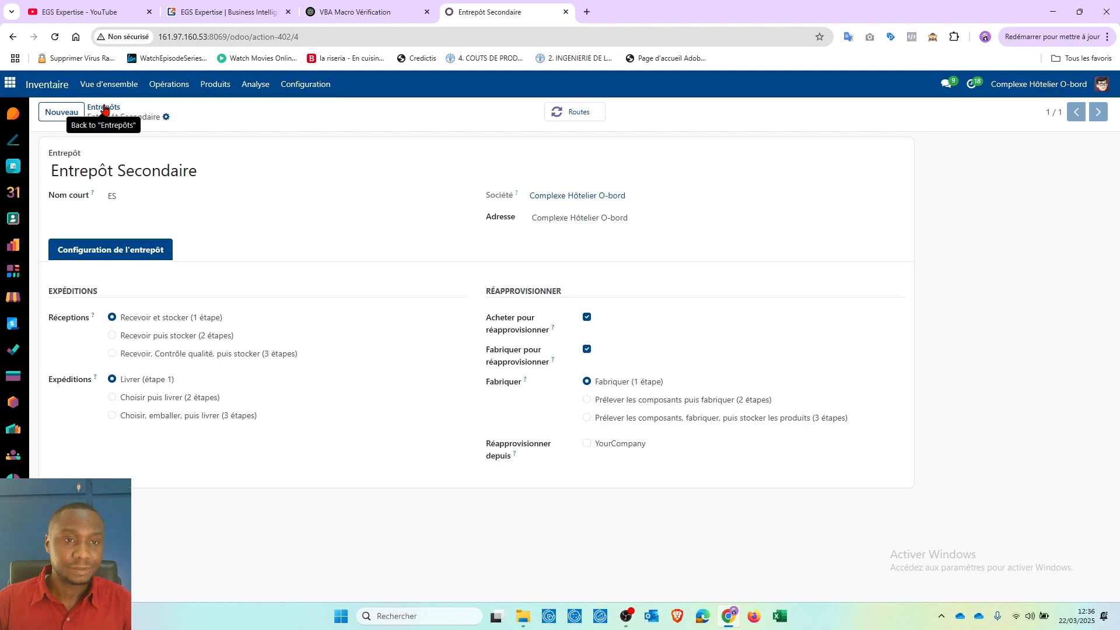
pyautogui.click(102, 108)
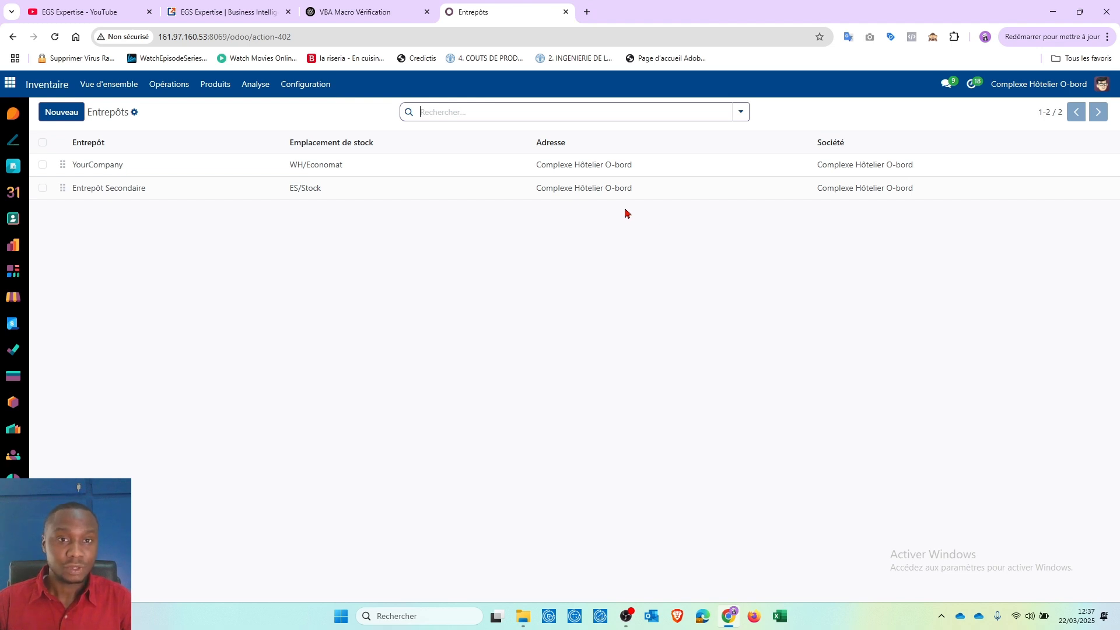
# Step: Examine the list of internal locations and the details of the WH/Economat location
pyautogui.click(309, 87)
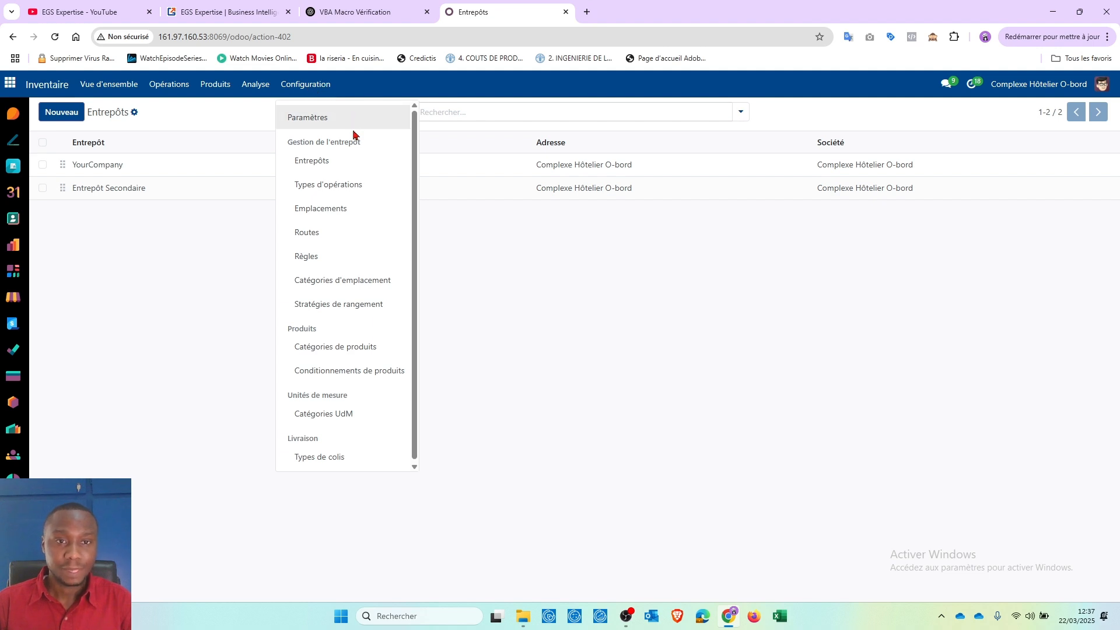
pyautogui.click(321, 210)
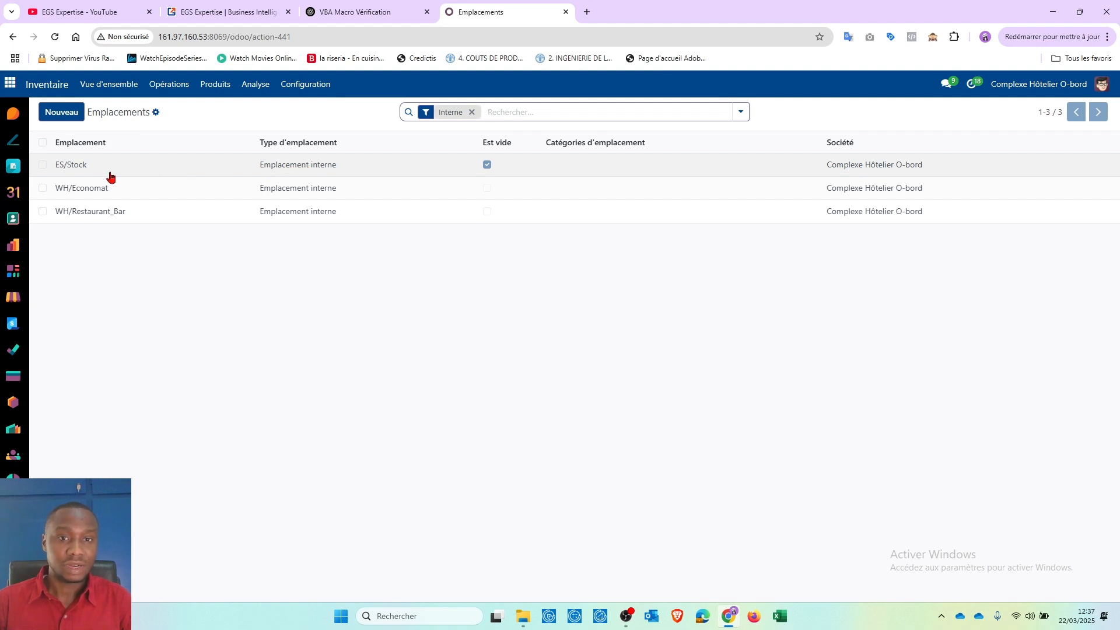
pyautogui.click(42, 167)
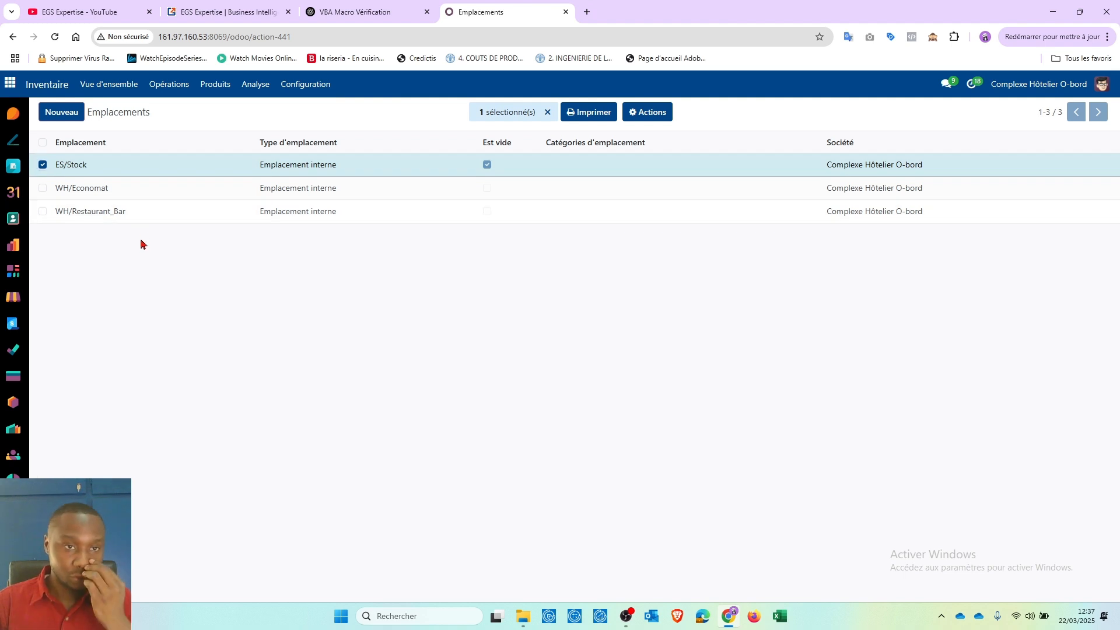
pyautogui.click(156, 194)
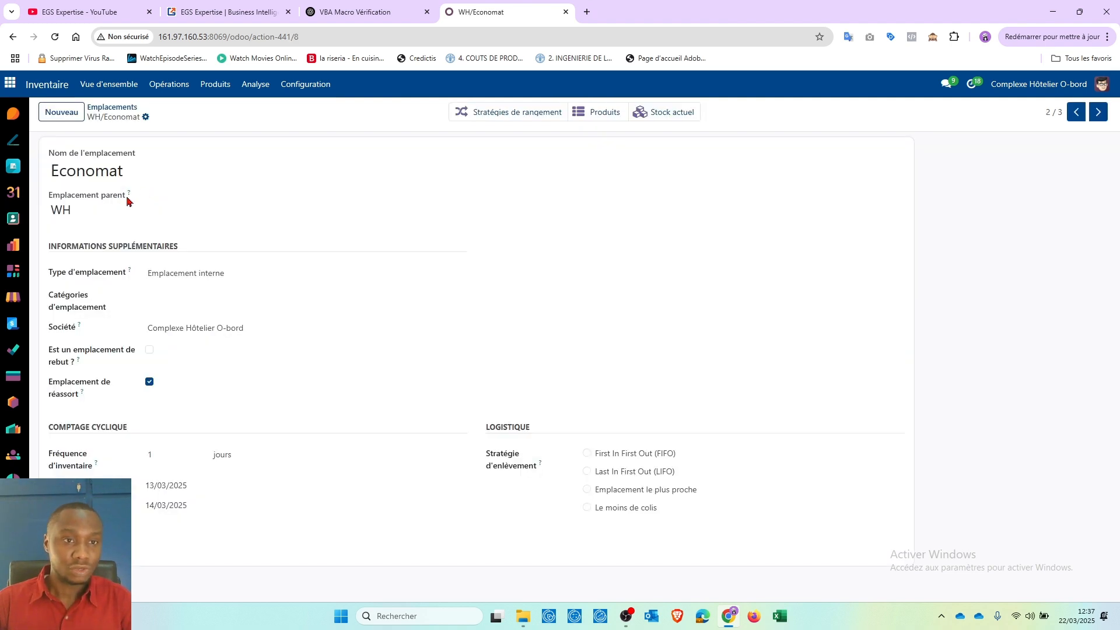
pyautogui.click(114, 108)
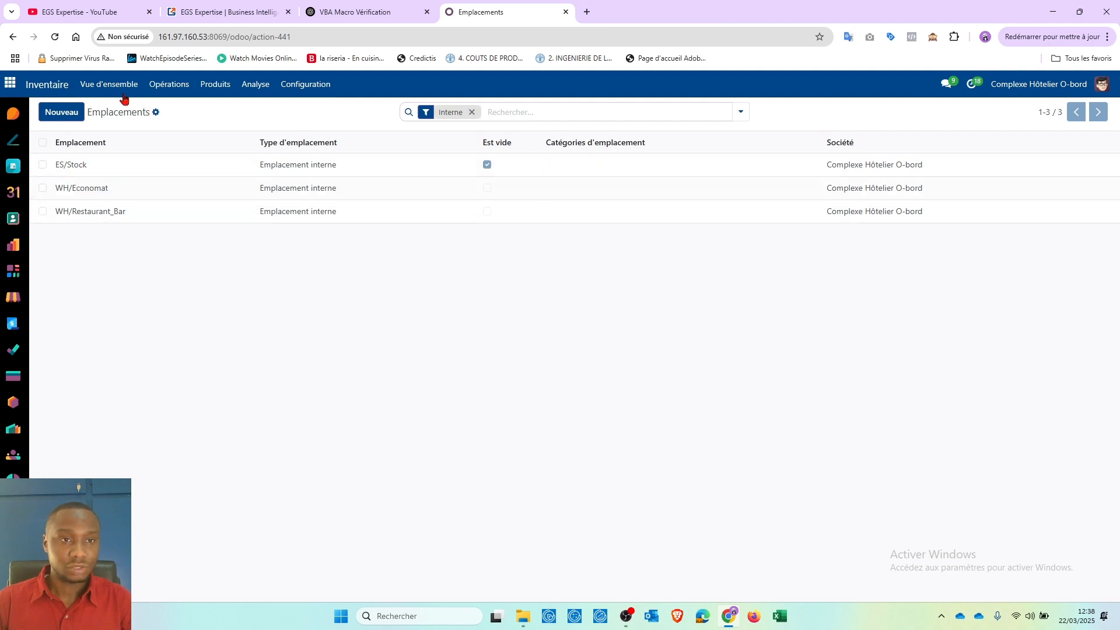
# Step: Change the name of the YourCompany warehouse to "Entrepot Principal"
pyautogui.click(293, 85)
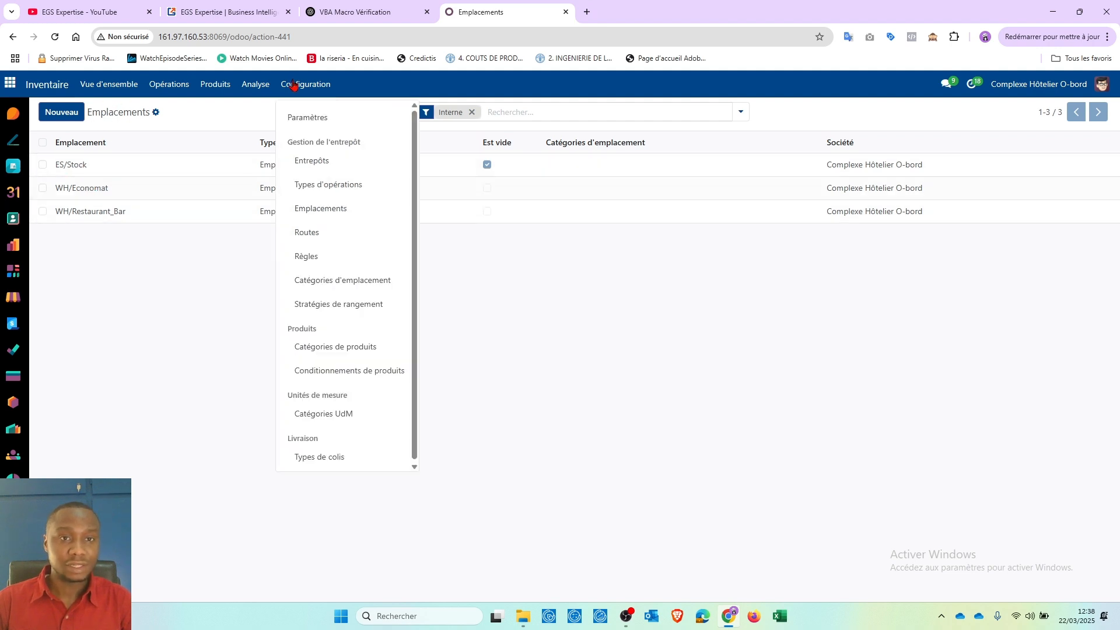
pyautogui.click(312, 160)
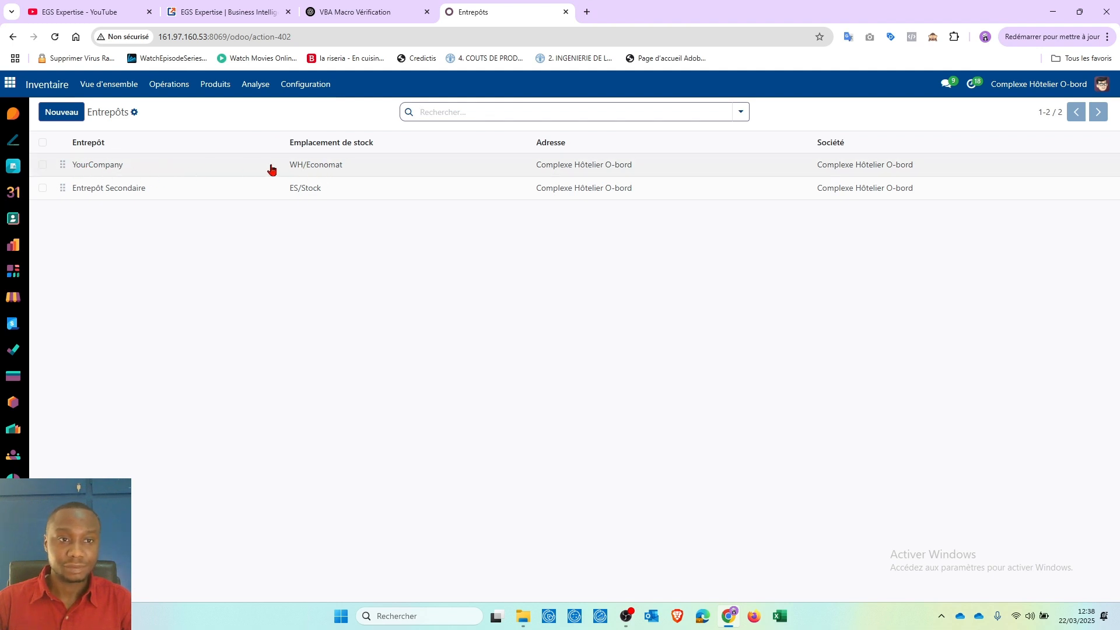
pyautogui.click(114, 168)
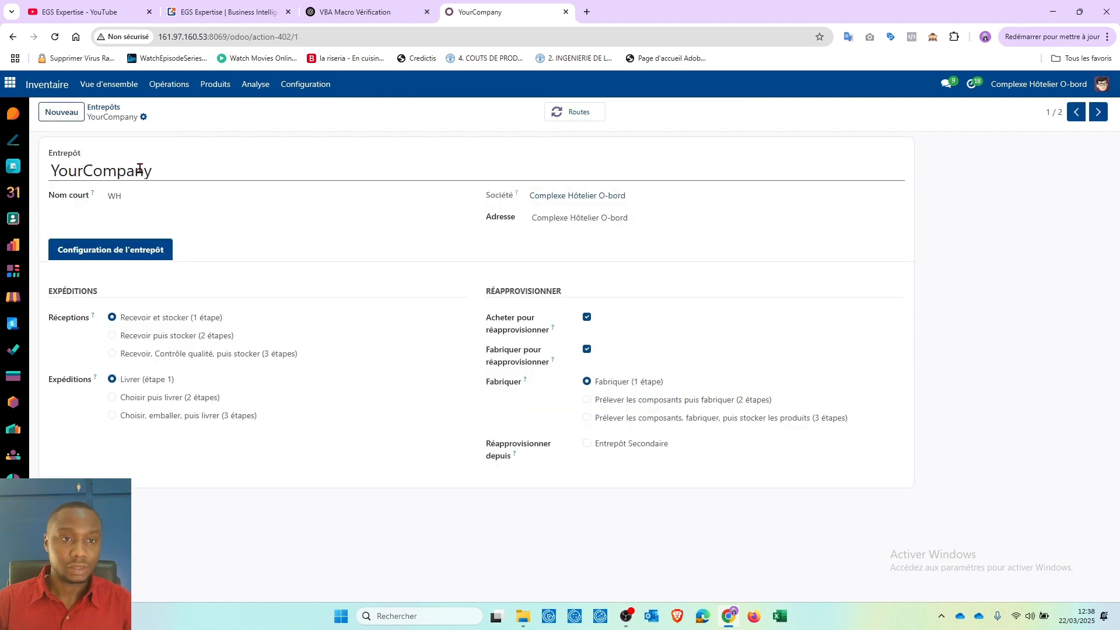
pyautogui.moveTo(170, 170); pyautogui.dragTo(43, 173)
pyautogui.write('E')
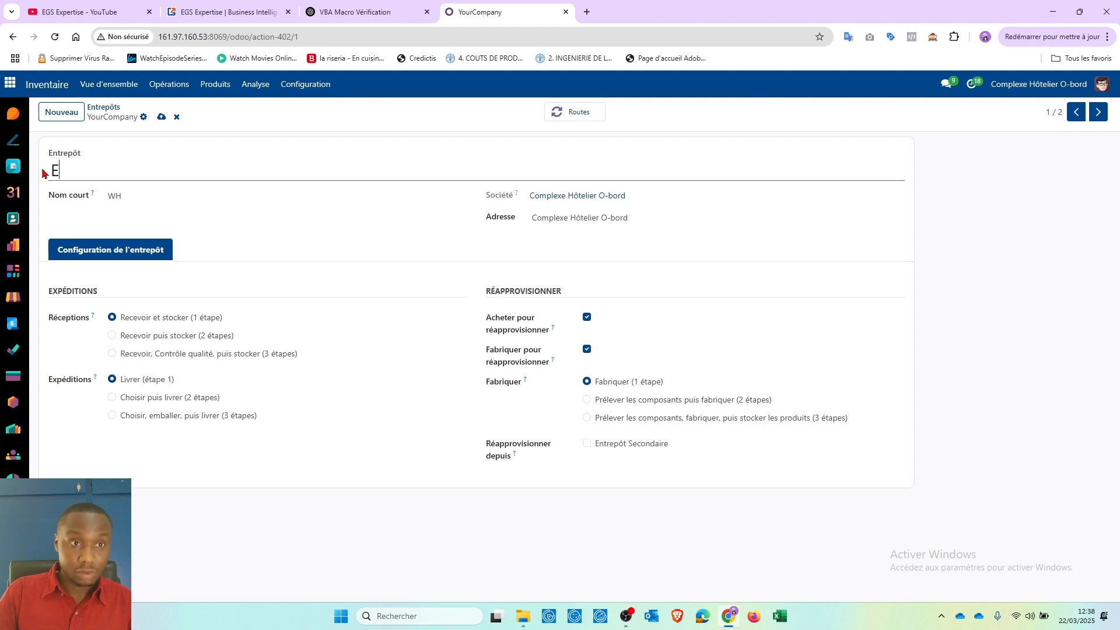
pyautogui.press('BackSpace')
pyautogui.write('Entre')
pyautogui.write('po')
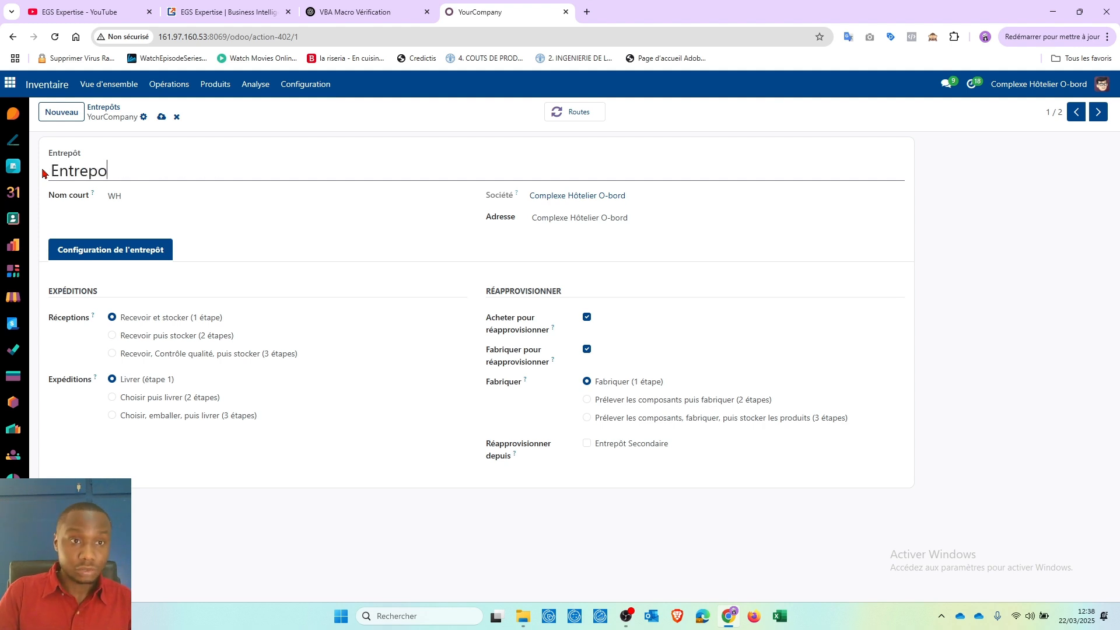
pyautogui.write('t Princi')
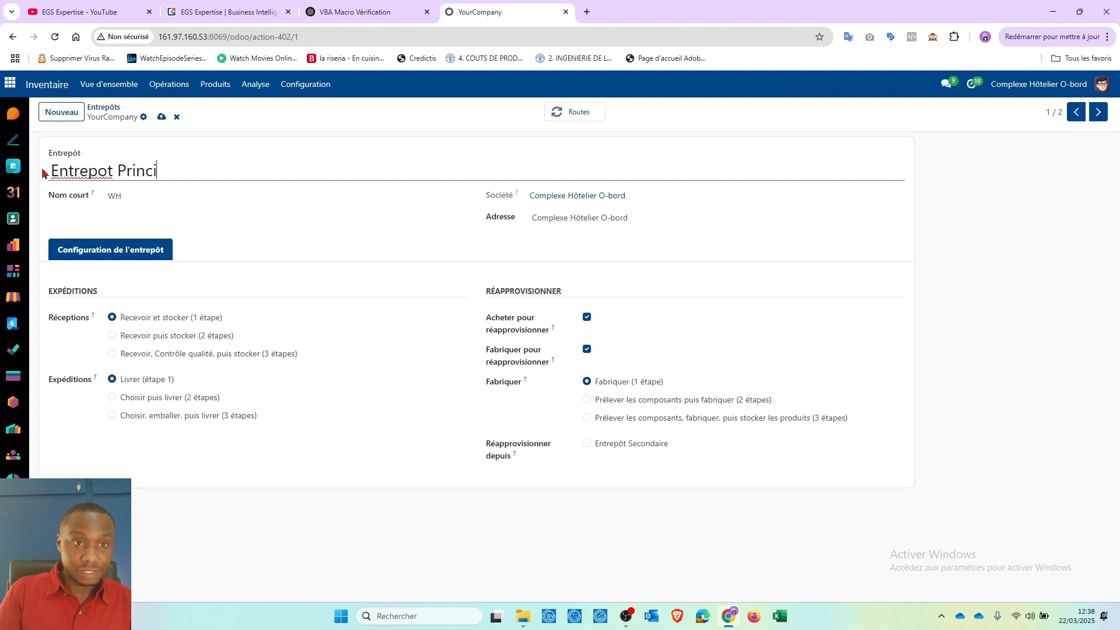
pyautogui.write('p')
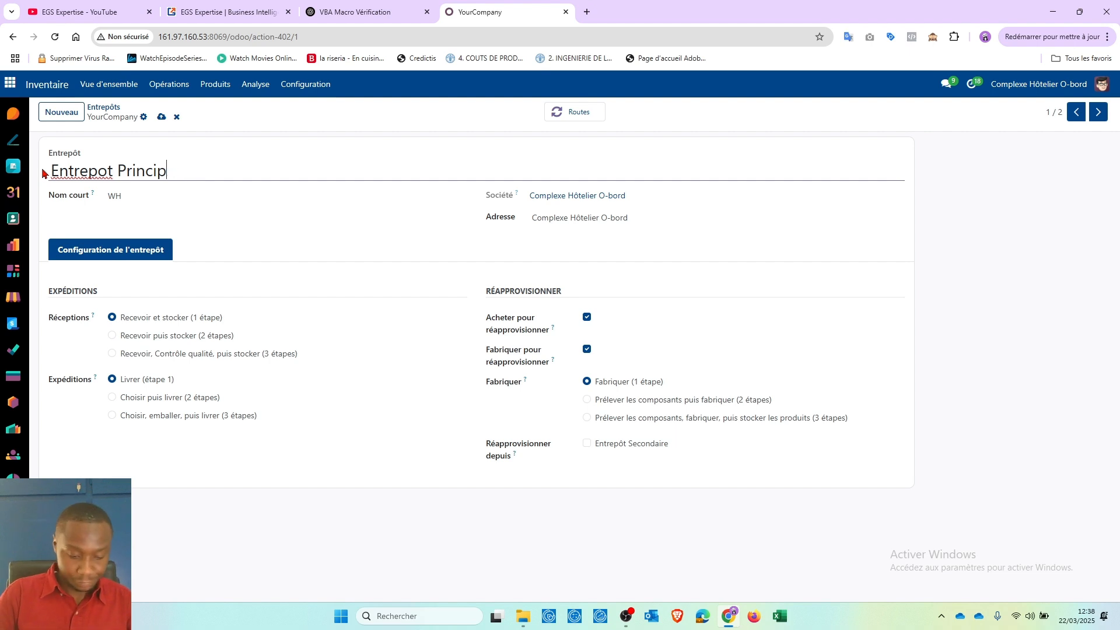
pyautogui.write('zll')
pyautogui.press('BackSpace')
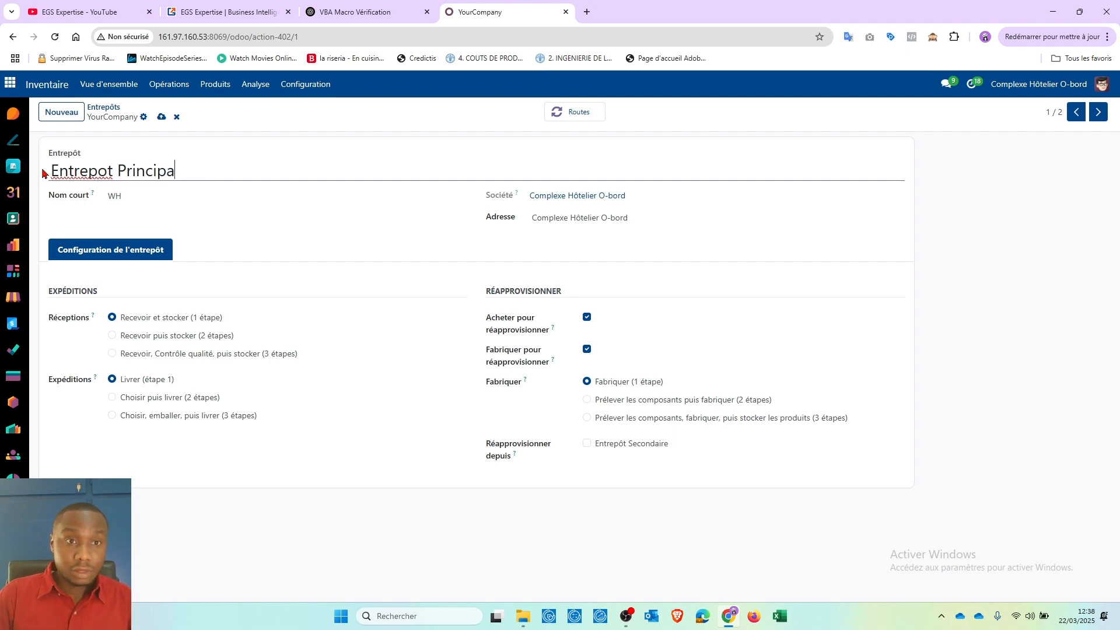
pyautogui.write('al')
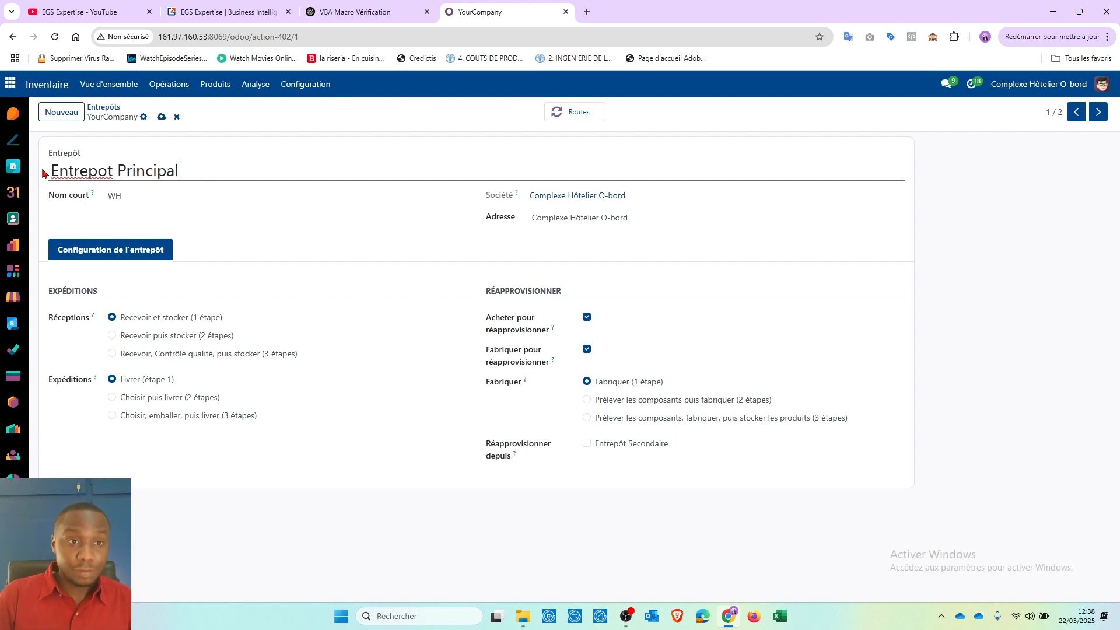
# Step: Correct the spelling to "Entrepôt" in the warehouse name, save the record and return to the warehouse list
pyautogui.rightClick(88, 175)
pyautogui.click(97, 190)
pyautogui.click(162, 117)
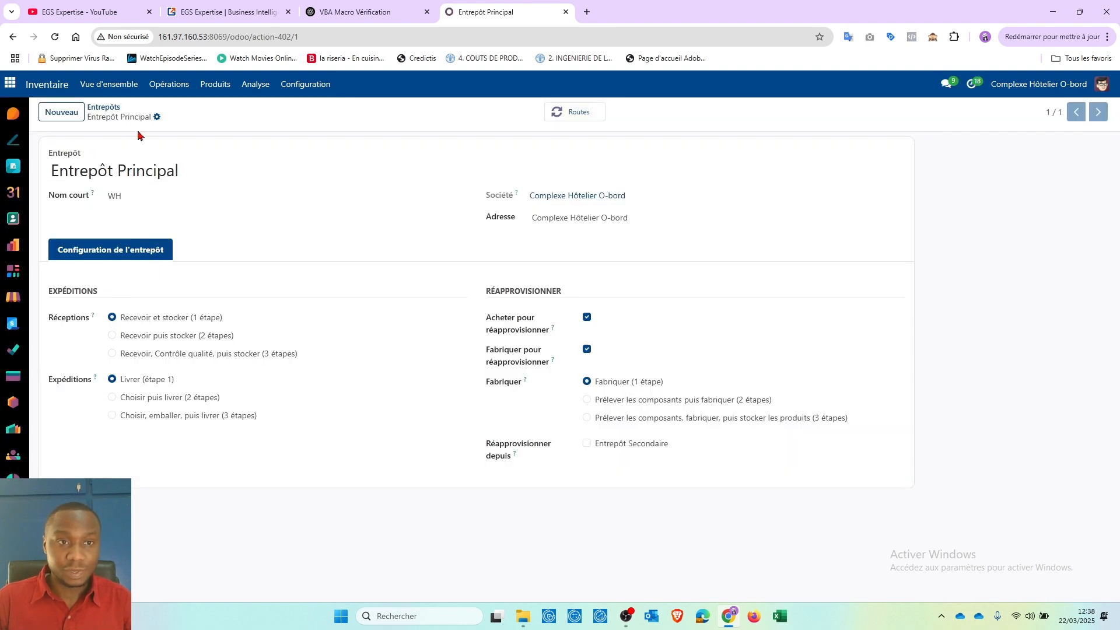
pyautogui.click(111, 112)
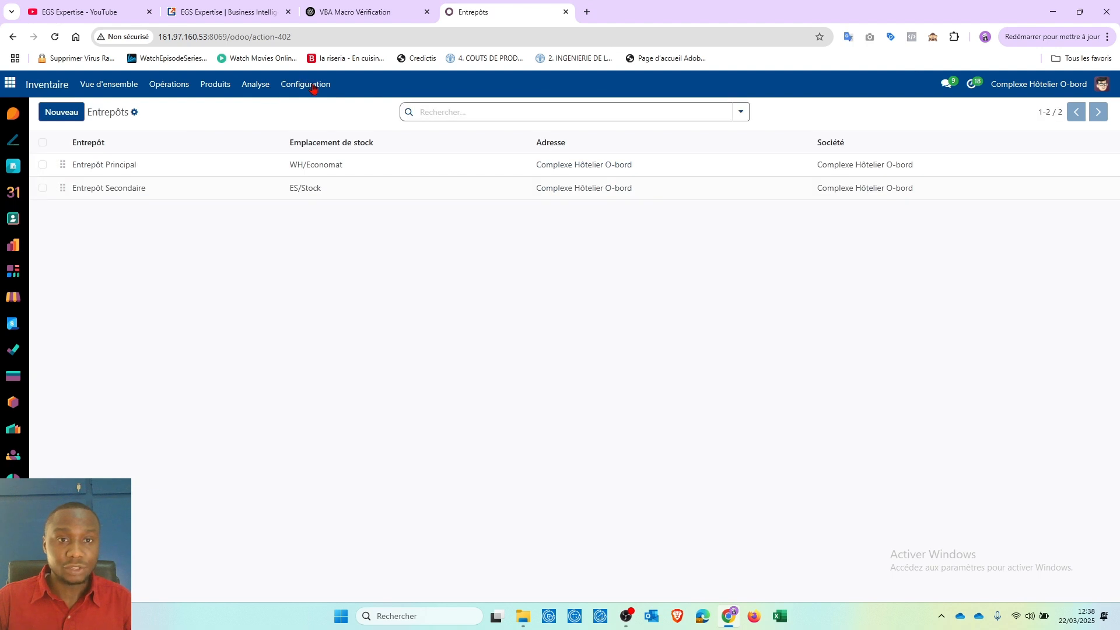
# Step: Start a new stock location in the list of locations (Emplacements) and name it "Cuisine"
pyautogui.click(313, 86)
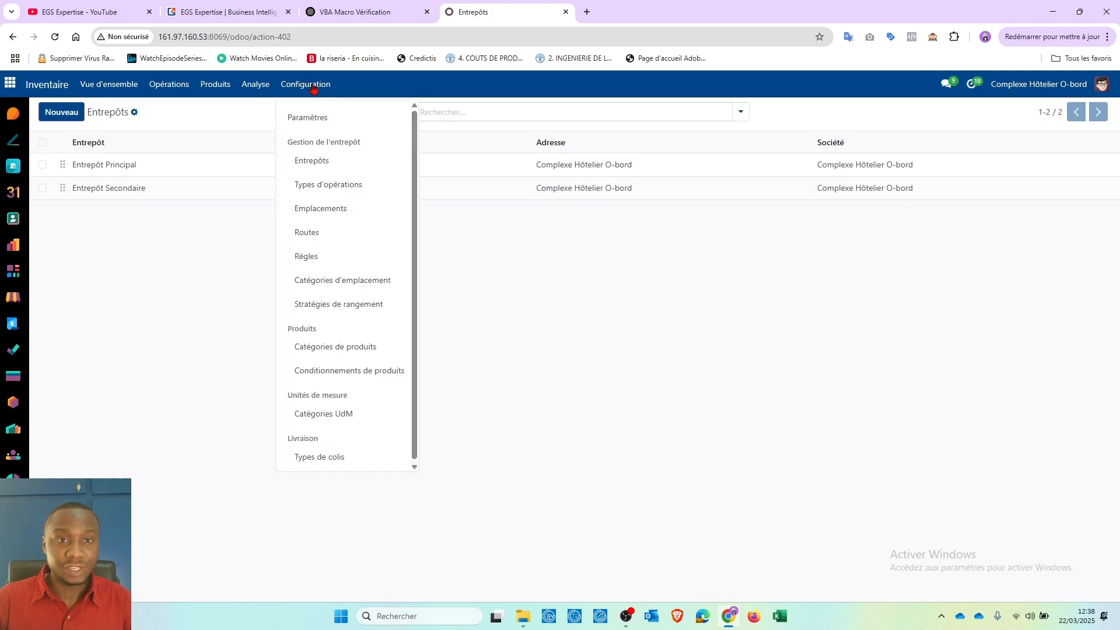
pyautogui.click(318, 210)
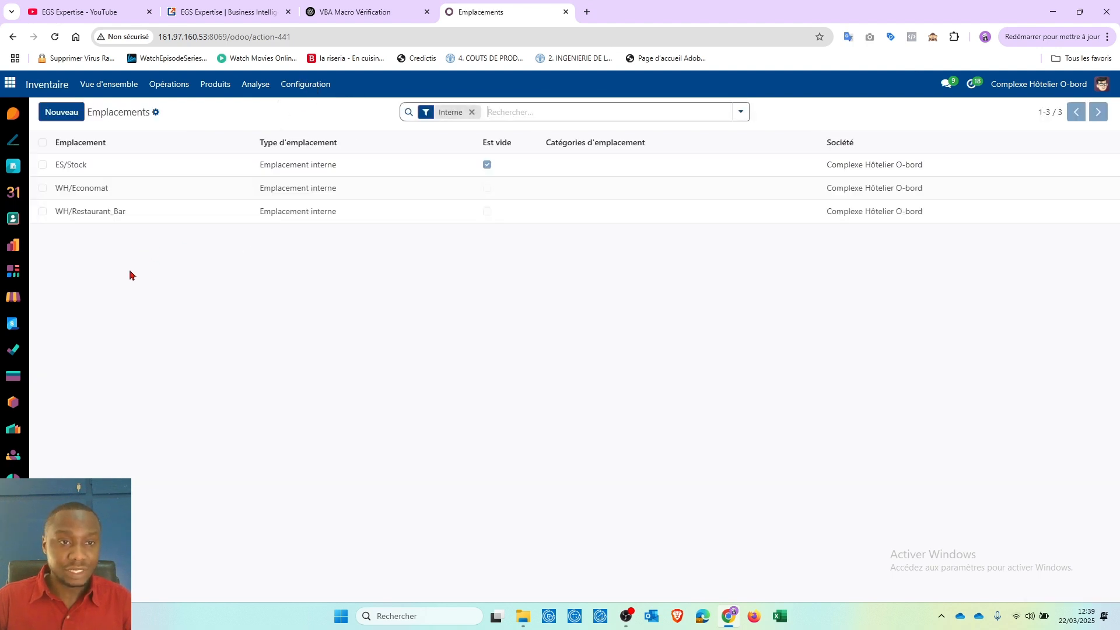
pyautogui.click(69, 112)
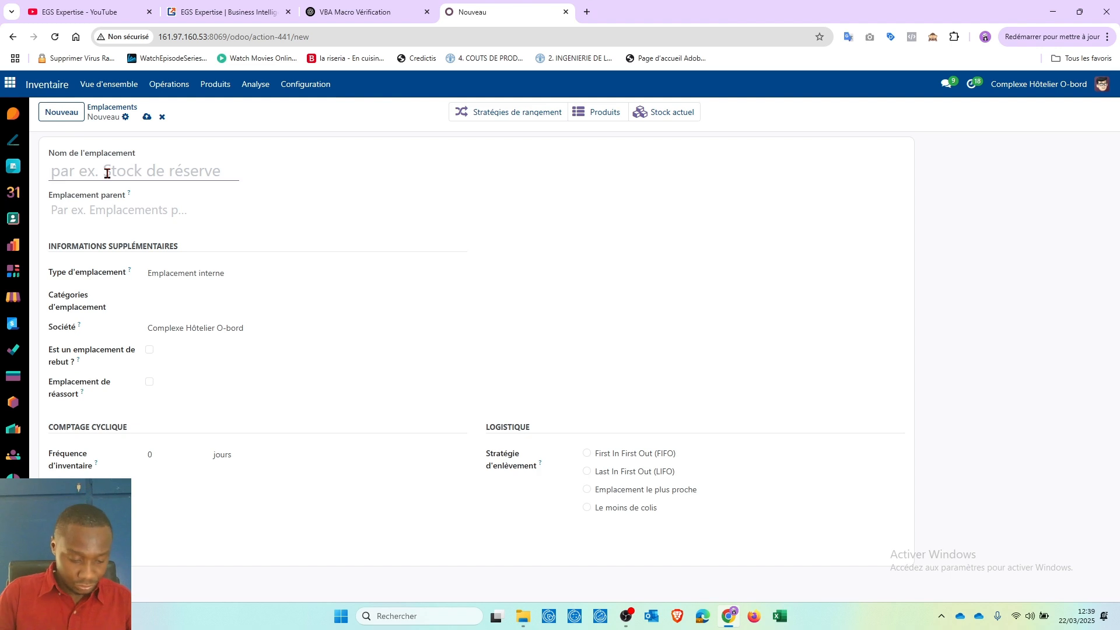
pyautogui.write('Cuisni')
pyautogui.press('BackSpace')
pyautogui.press('BackSpace')
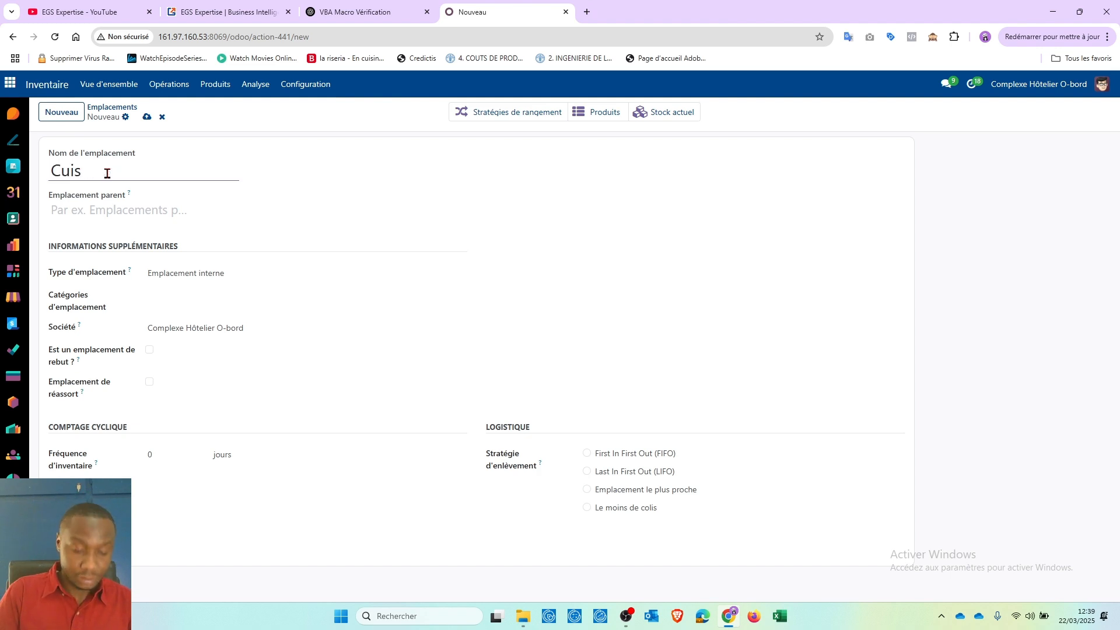
pyautogui.write('ine')
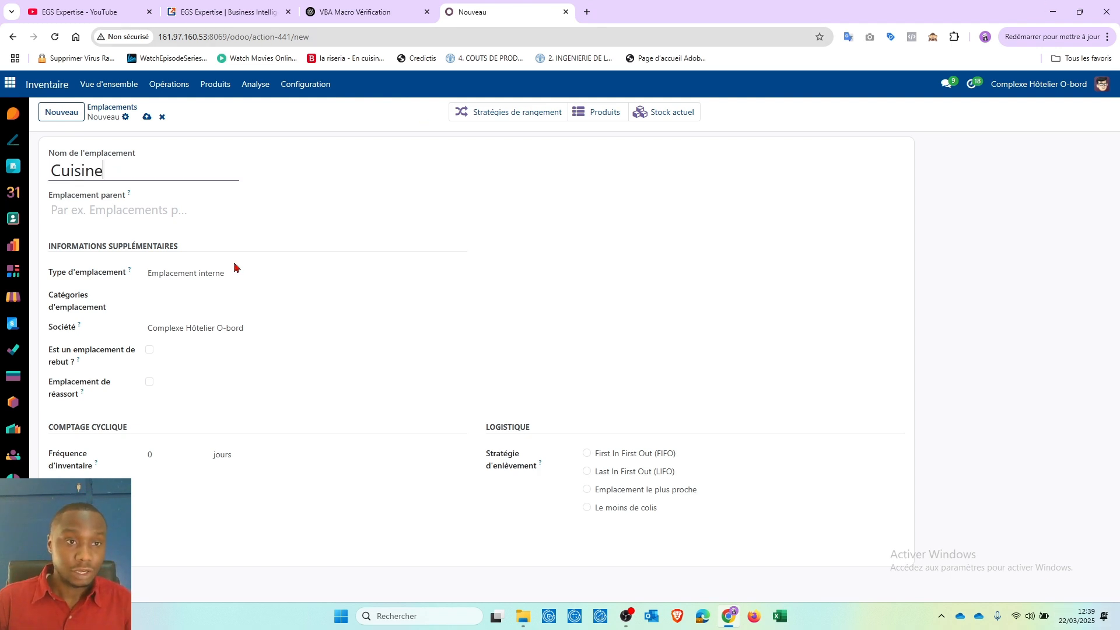
# Step: Set the Cuisine location's parent to WH, keeping the type Emplacement interne and leaving the location category empty
pyautogui.click(140, 210)
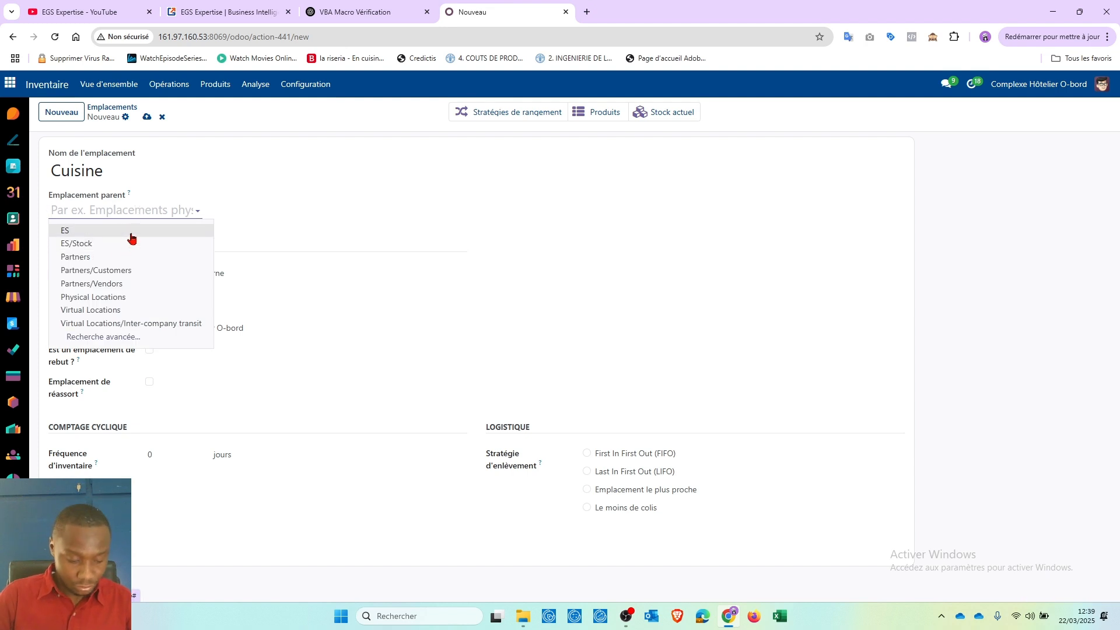
pyautogui.write('WH')
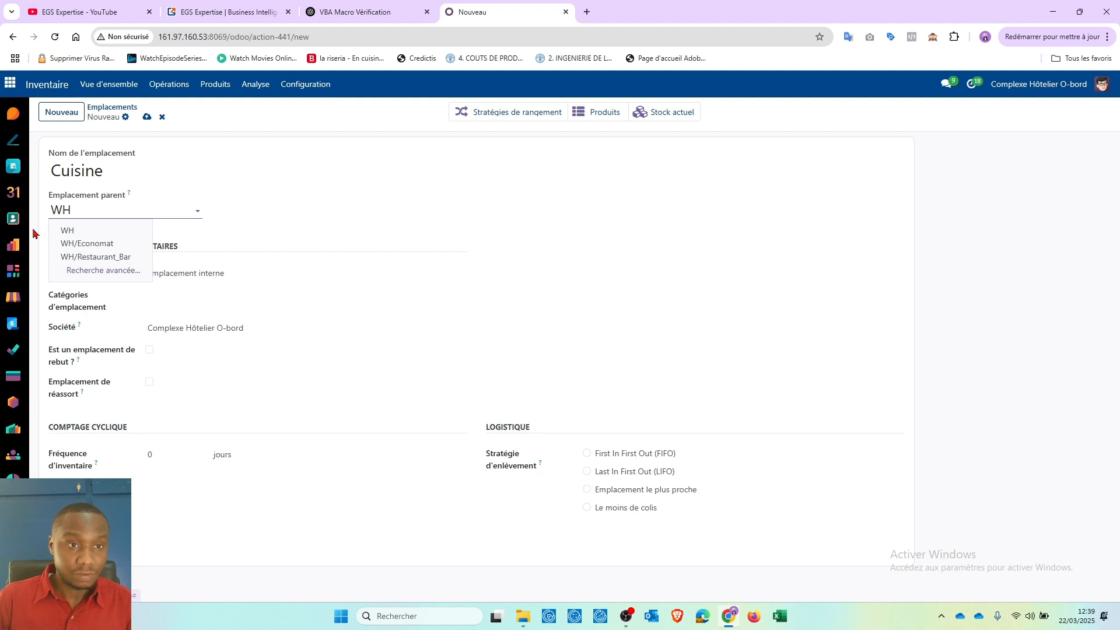
pyautogui.click(71, 231)
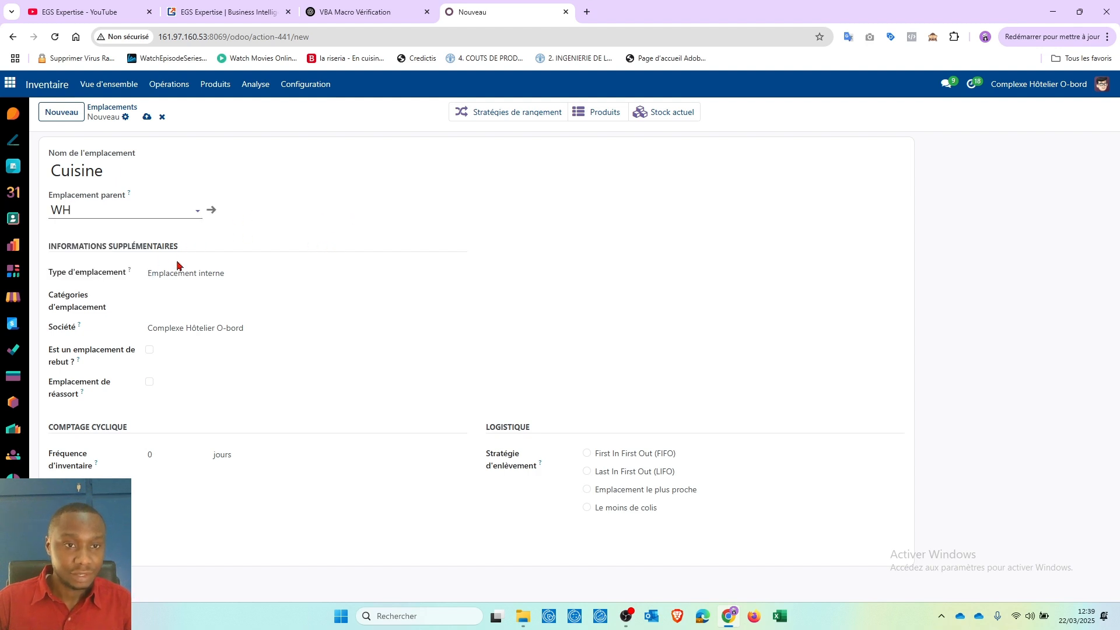
pyautogui.click(221, 278)
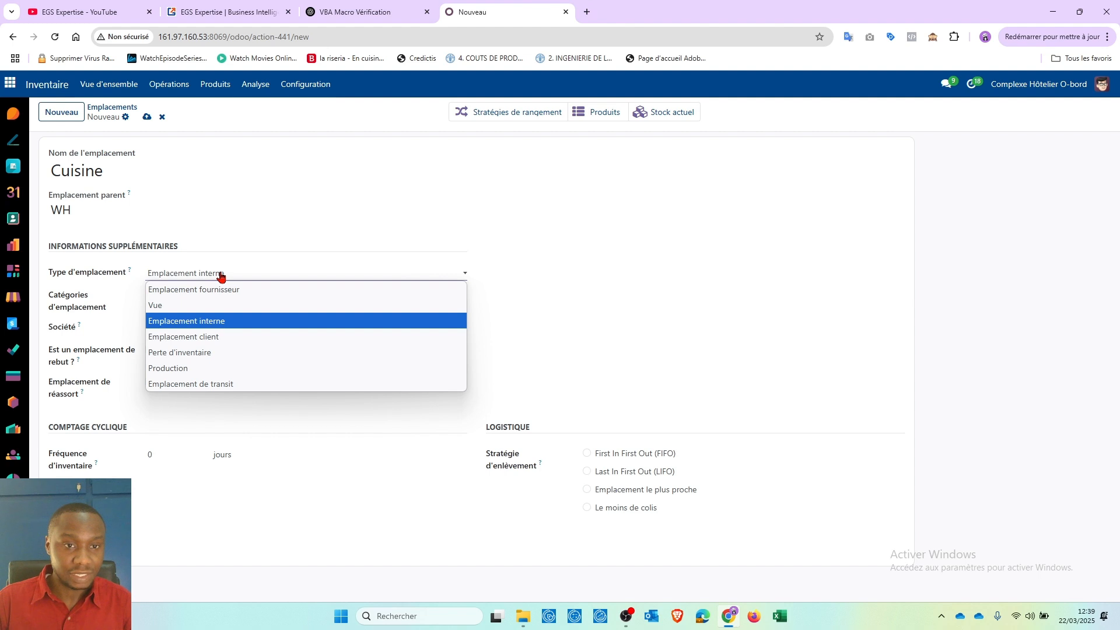
pyautogui.click(221, 278)
pyautogui.click(177, 299)
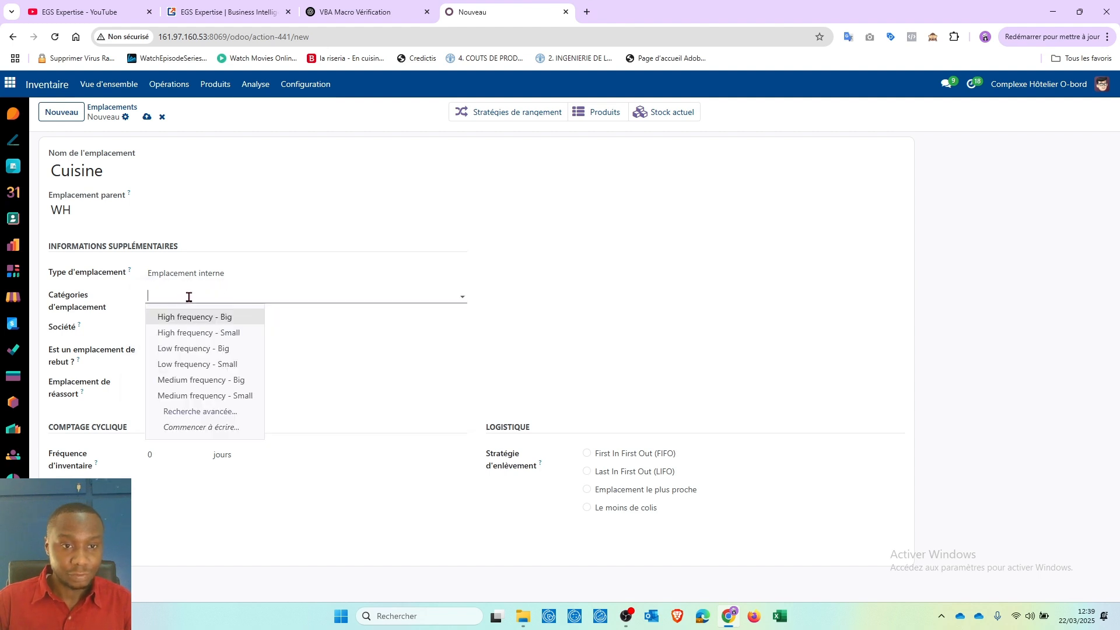
pyautogui.click(187, 298)
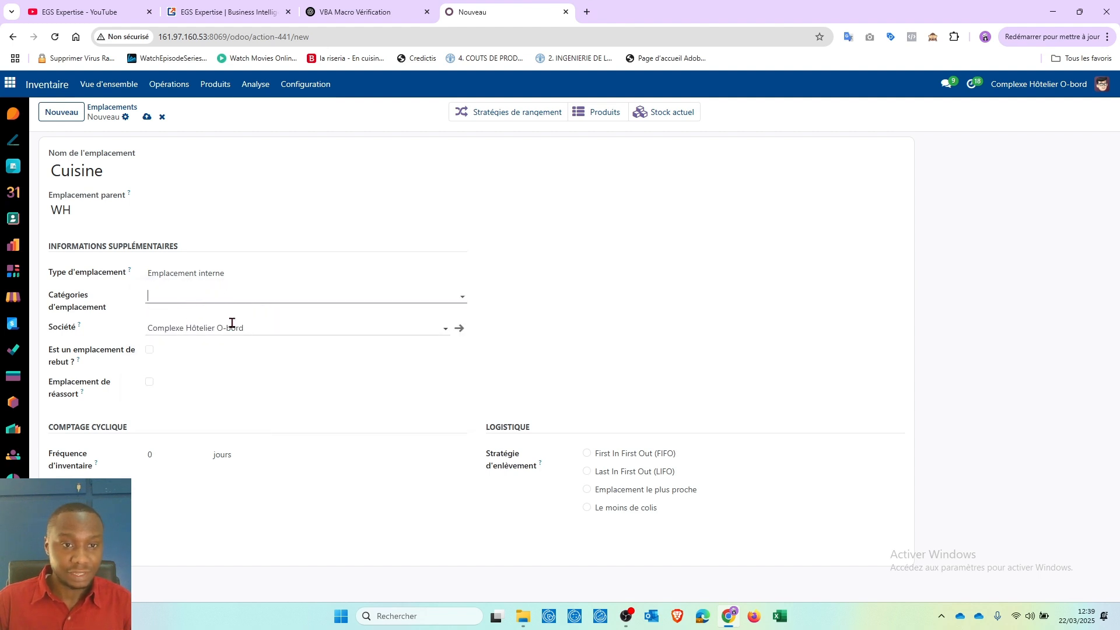
# Step: Mark Cuisine as a scrap location with an inventory frequency of 1 day, then save it and return to the location list
pyautogui.click(149, 351)
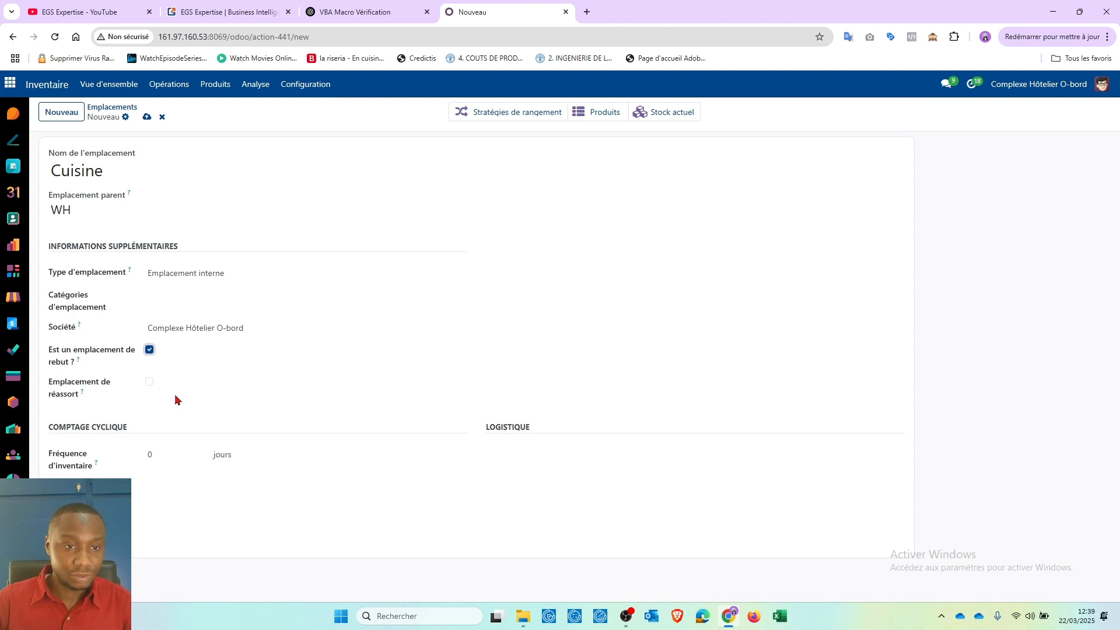
pyautogui.click(159, 457)
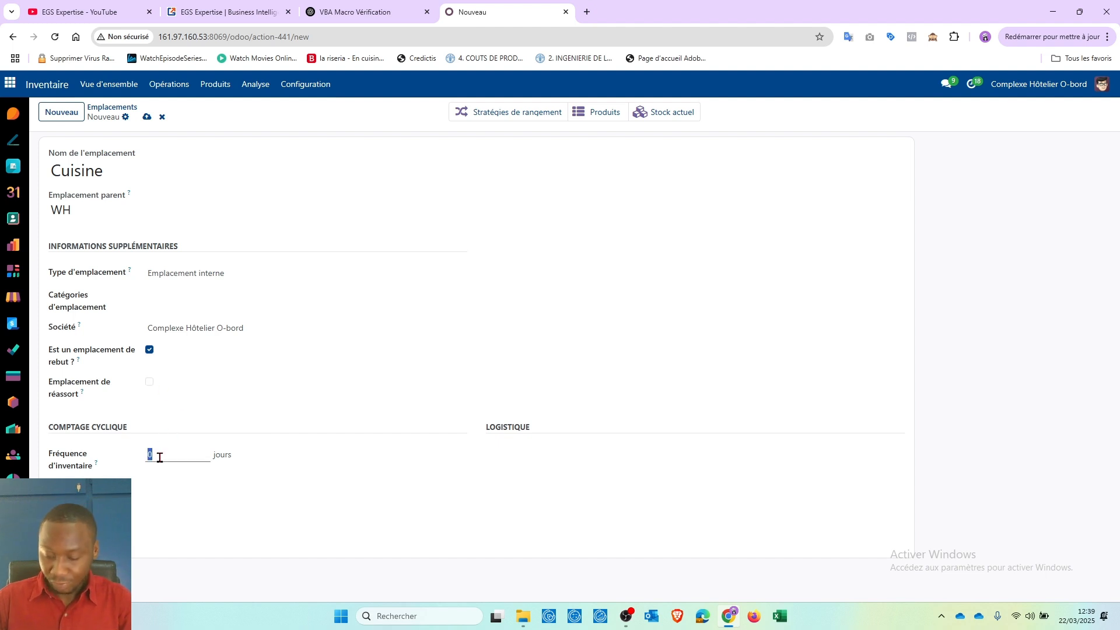
pyautogui.write('1')
pyautogui.click(249, 424)
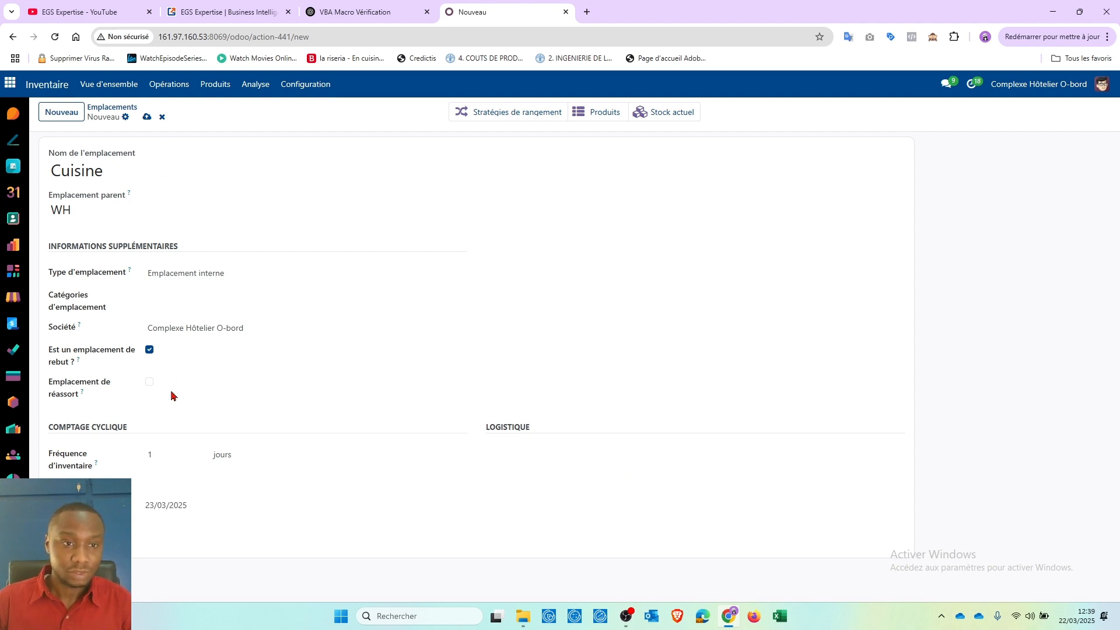
pyautogui.click(157, 454)
pyautogui.click(286, 412)
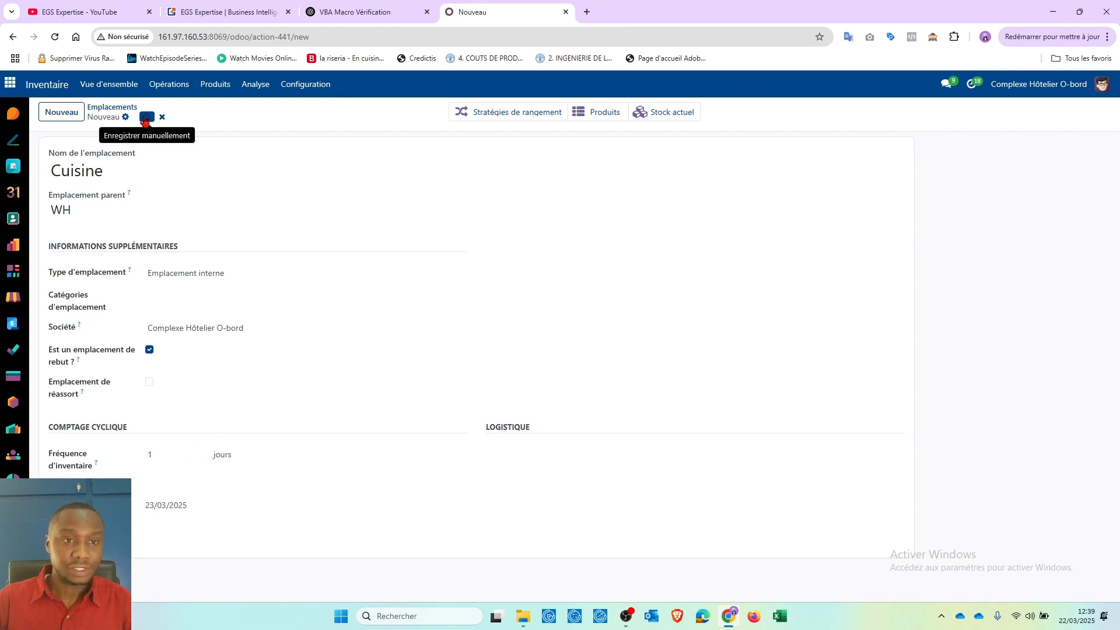
pyautogui.click(146, 116)
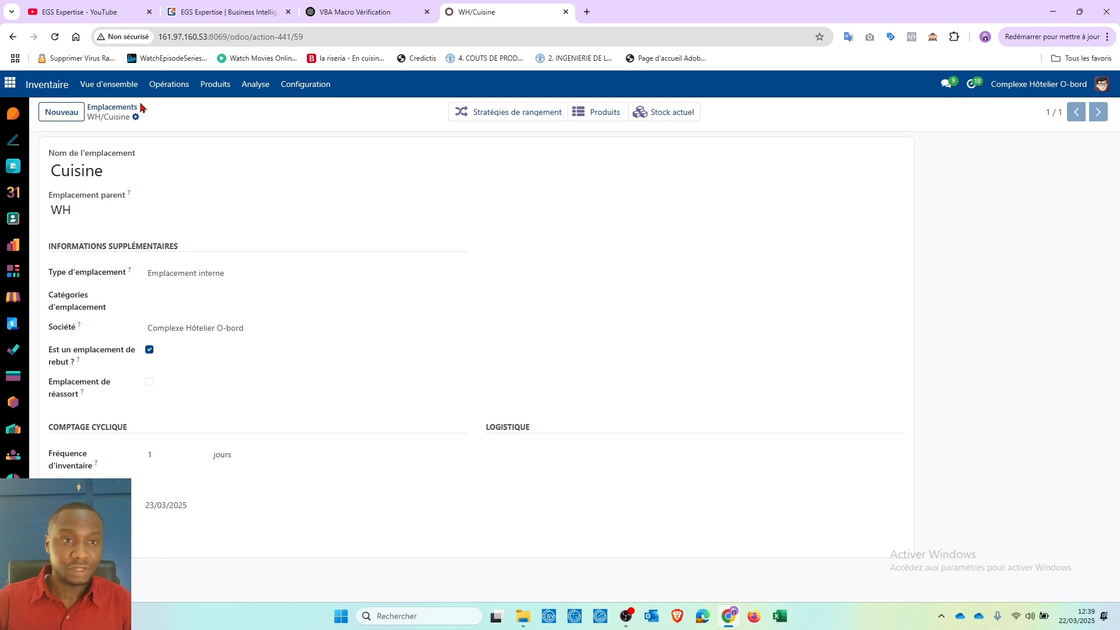
pyautogui.click(102, 110)
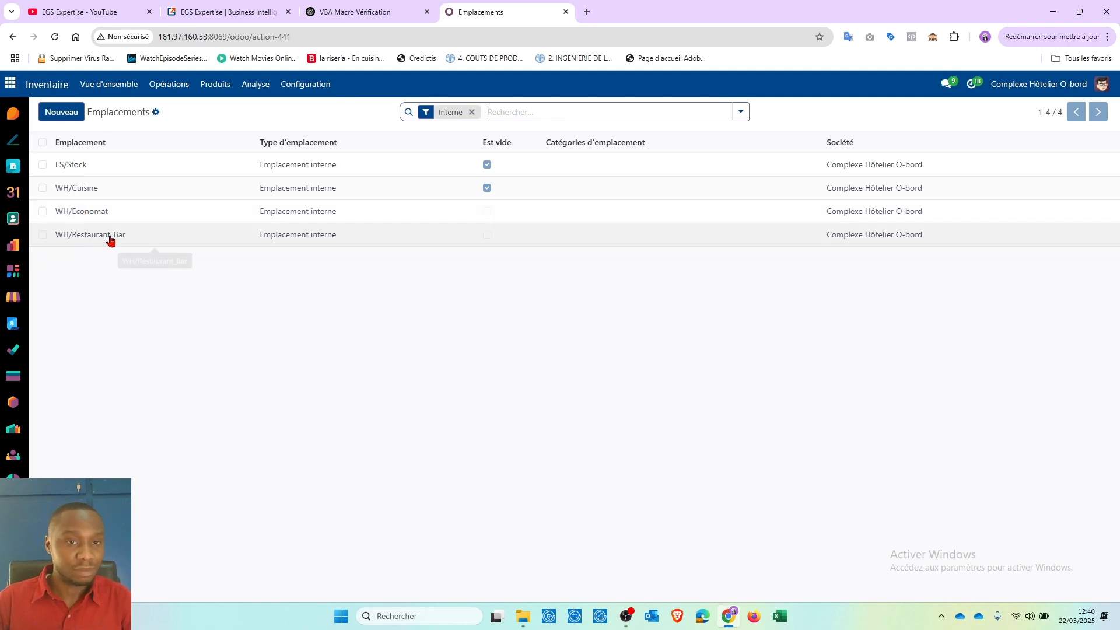
# Step: Review the details of the saved WH/Cuisine location and return to the location list
pyautogui.click(107, 190)
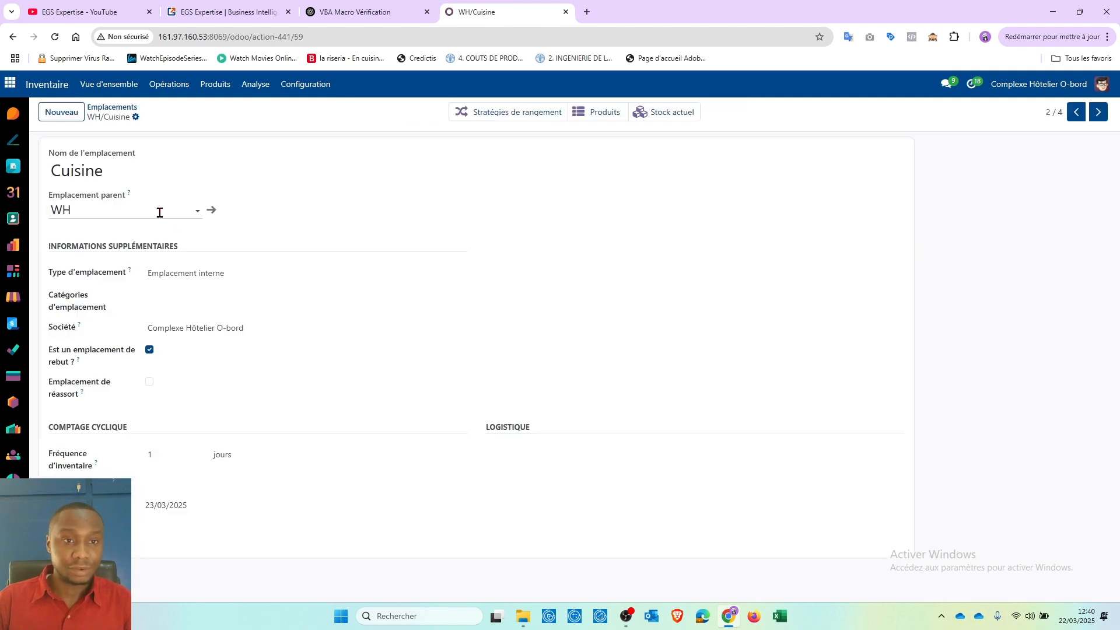
pyautogui.click(117, 108)
pyautogui.click(487, 190)
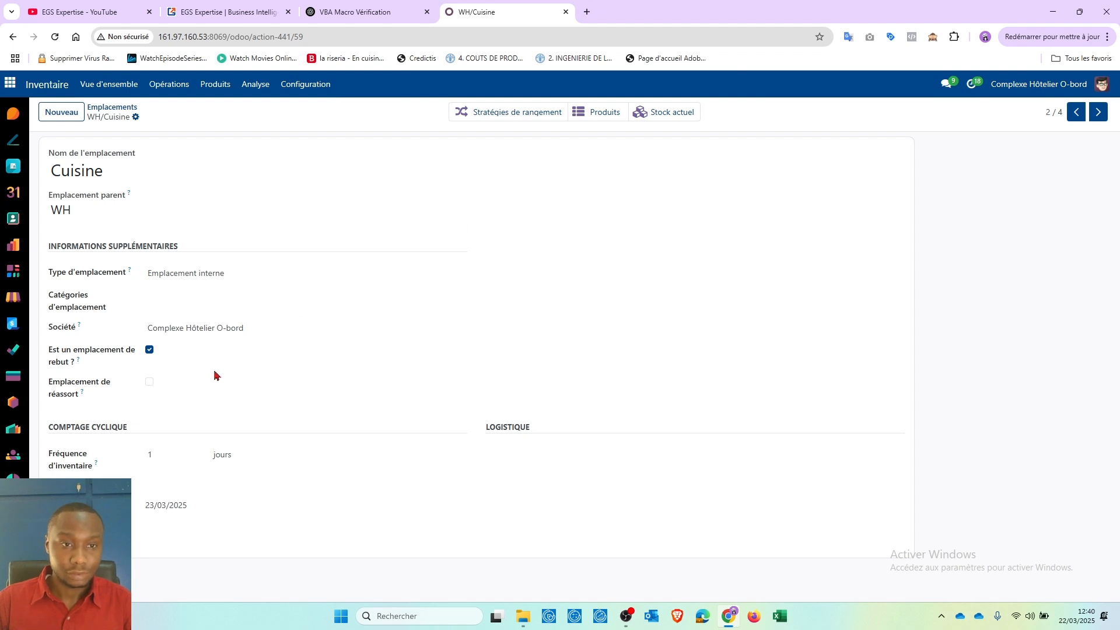
pyautogui.click(108, 107)
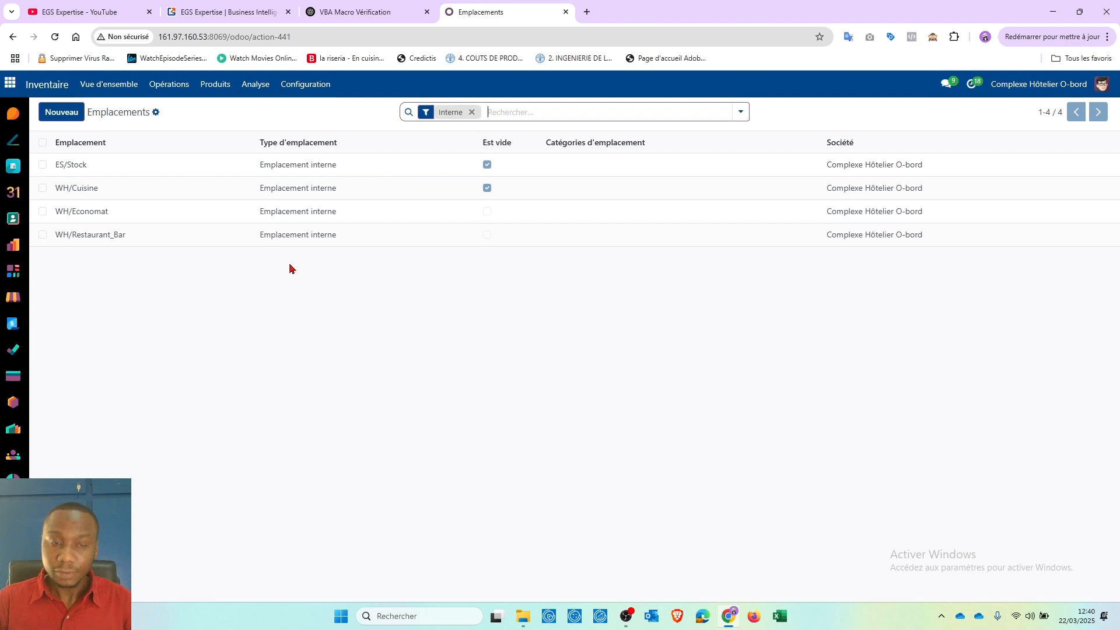